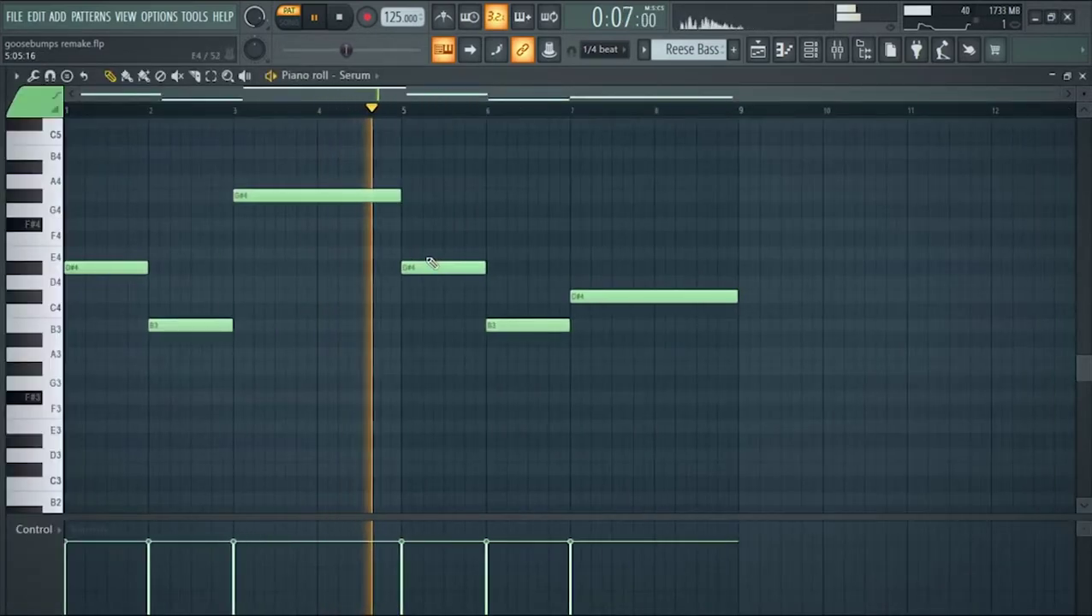
# Examine the Reese Bass pattern's Serum notes in the piano roll, then close it.
pyautogui.scroll(-2, 511, 214)
pyautogui.scroll(1, 511, 219)
pyautogui.scroll(1, 510, 219)
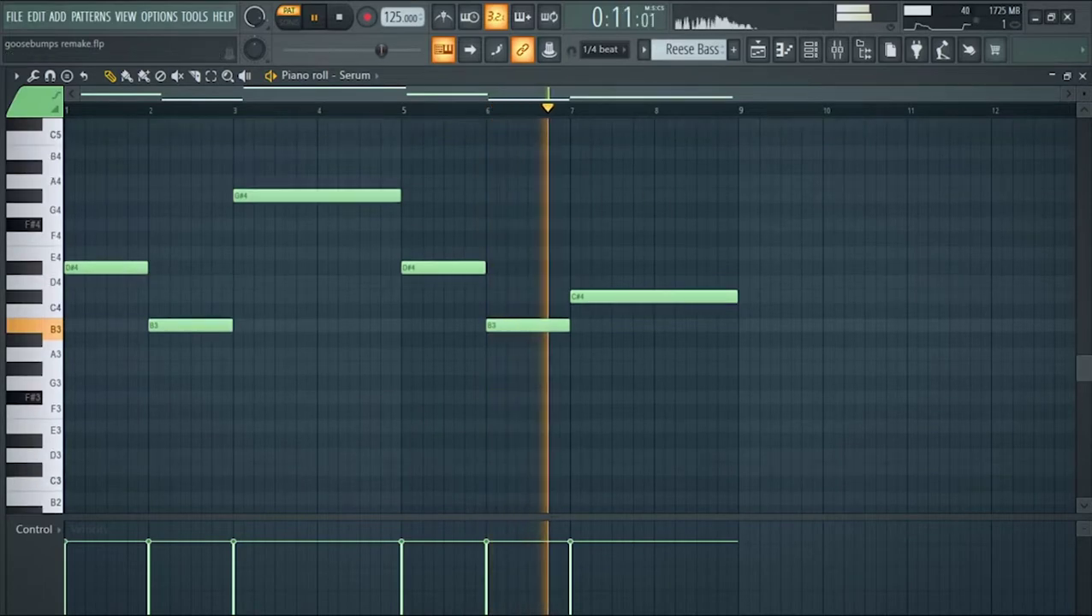
pyautogui.click(1083, 76)
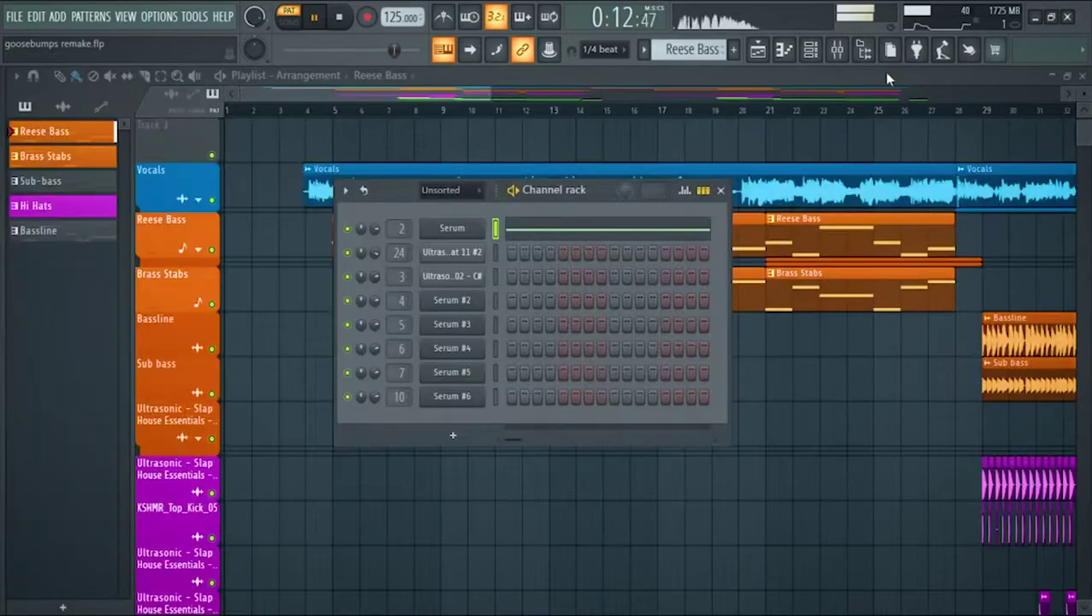
# In the mixer, inspect the Decapitator distortion and FabFilter Pro-Q 3 settings on the Reese Bass Serum track.
pyautogui.click(838, 51)
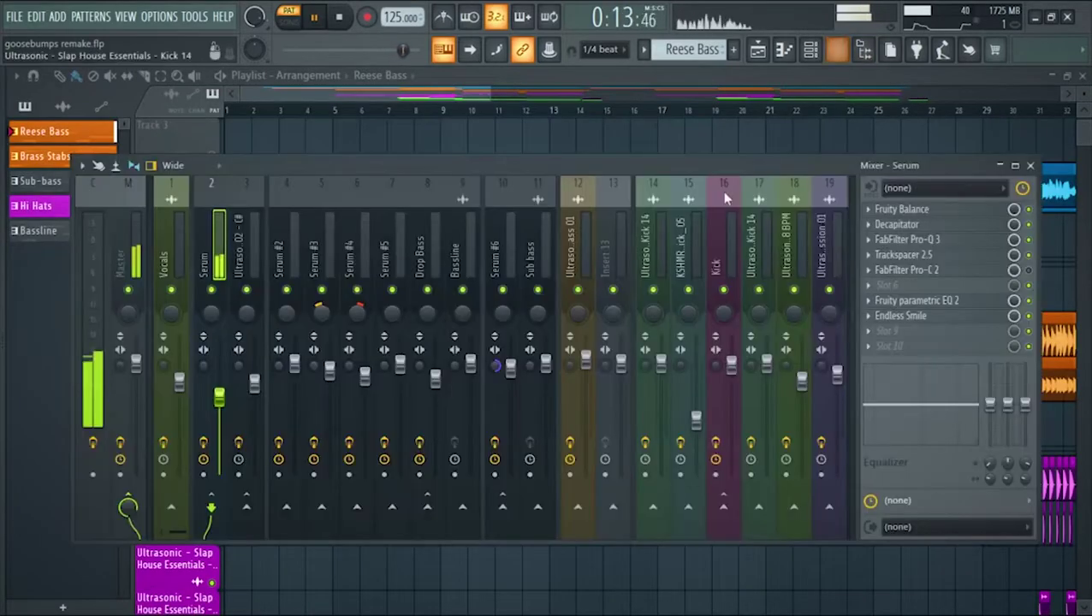
pyautogui.click(942, 226)
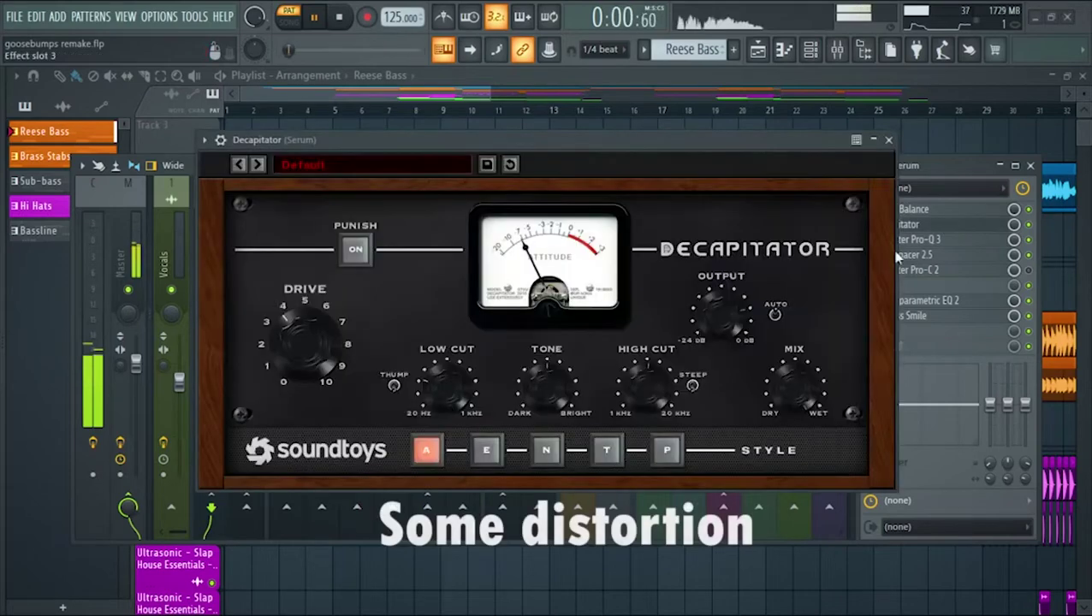
pyautogui.click(889, 140)
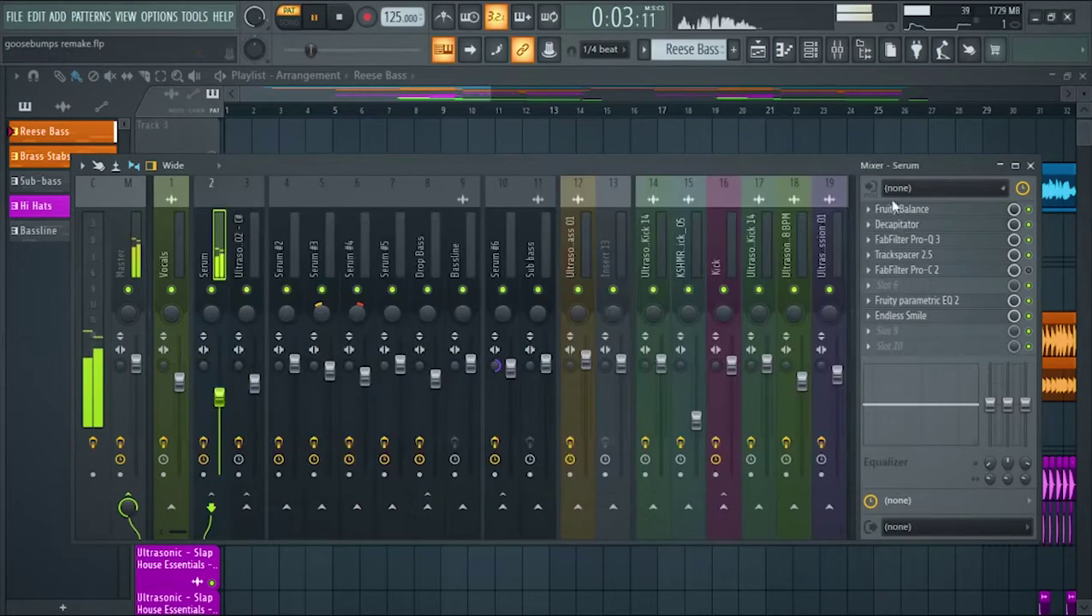
pyautogui.click(936, 242)
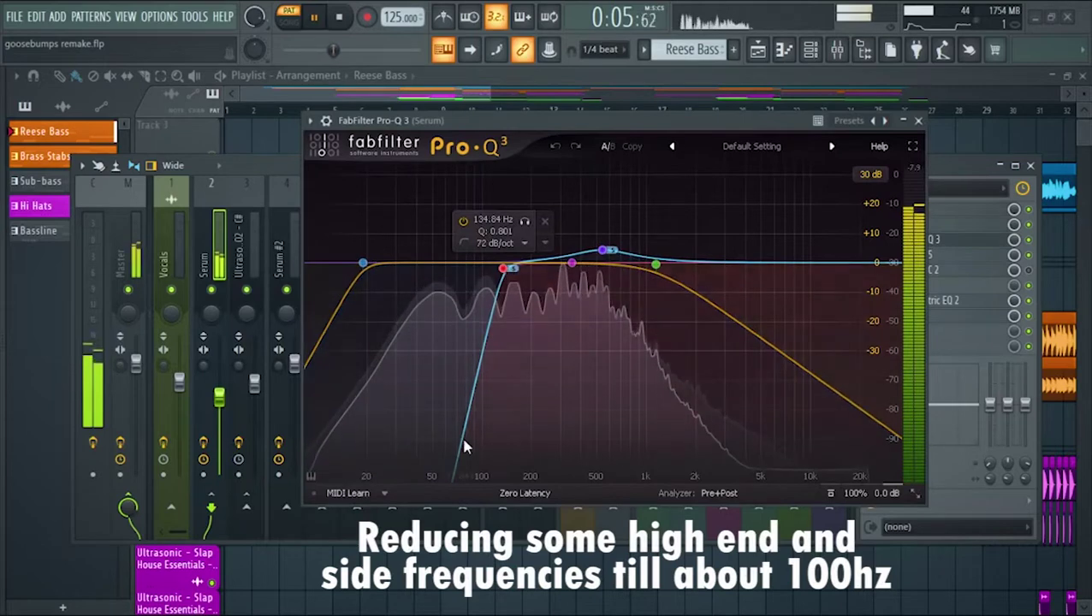
pyautogui.click(918, 120)
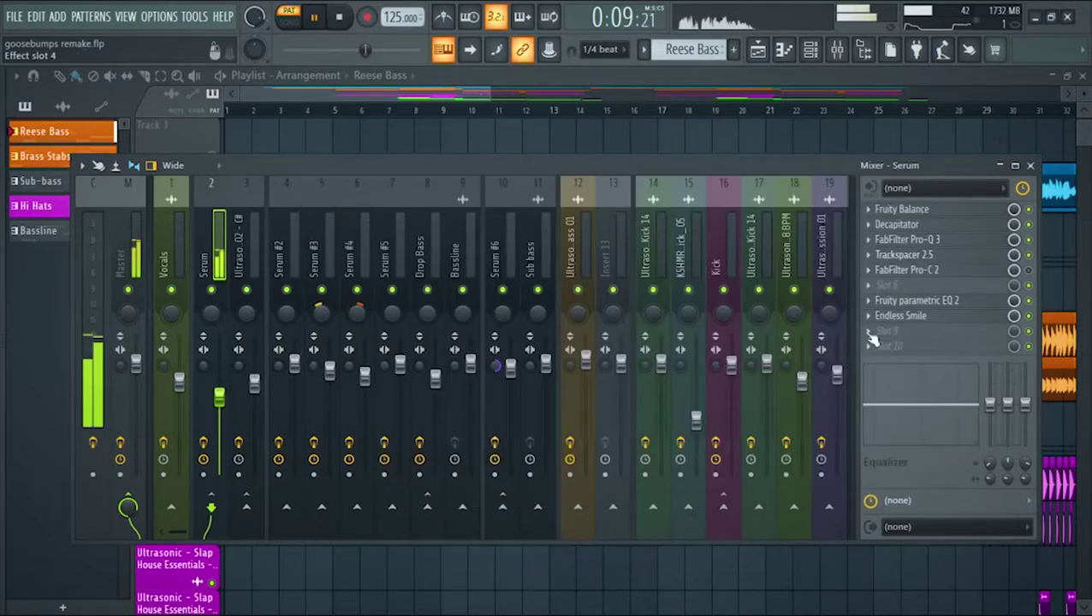
# Inspect the Trackspacer 2.5, Fruity parametric EQ 2 and Endless Smile effects on the Reese Bass Serum track.
pyautogui.click(901, 254)
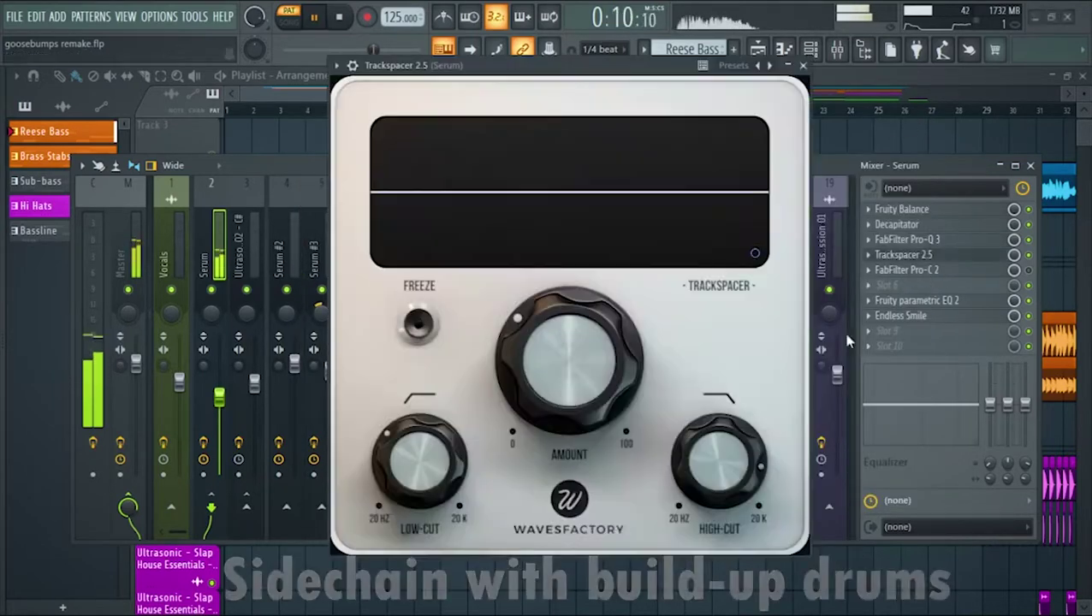
pyautogui.click(803, 67)
pyautogui.click(916, 301)
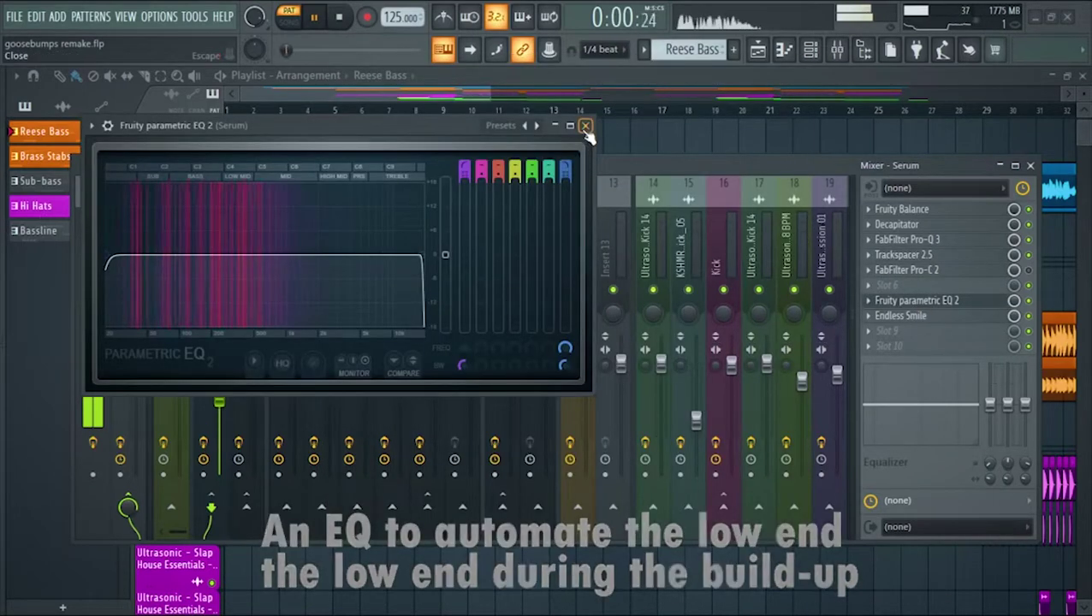
pyautogui.click(585, 125)
pyautogui.click(916, 317)
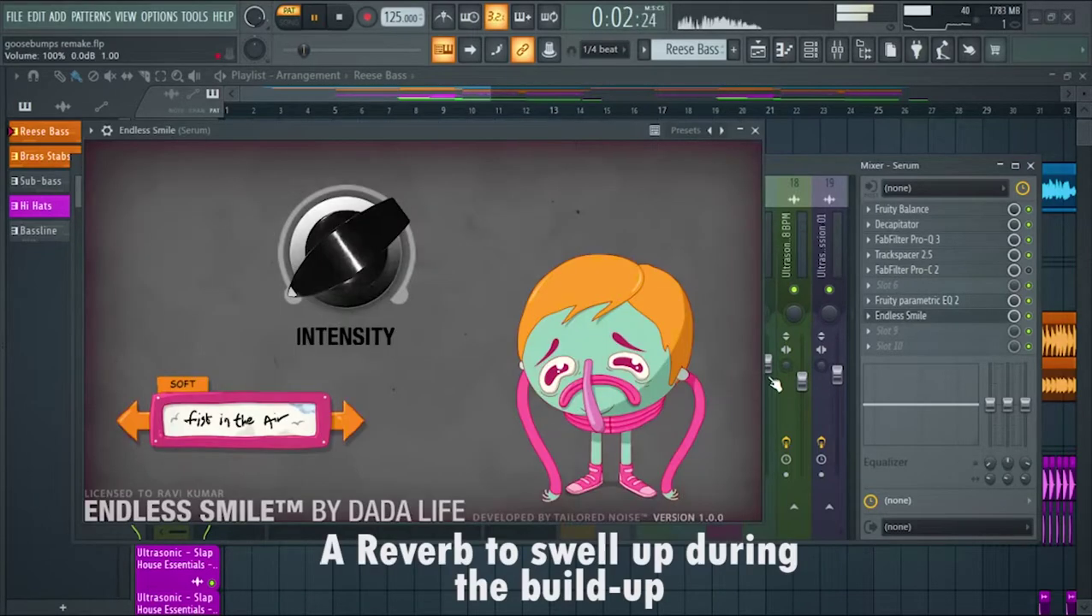
pyautogui.click(756, 131)
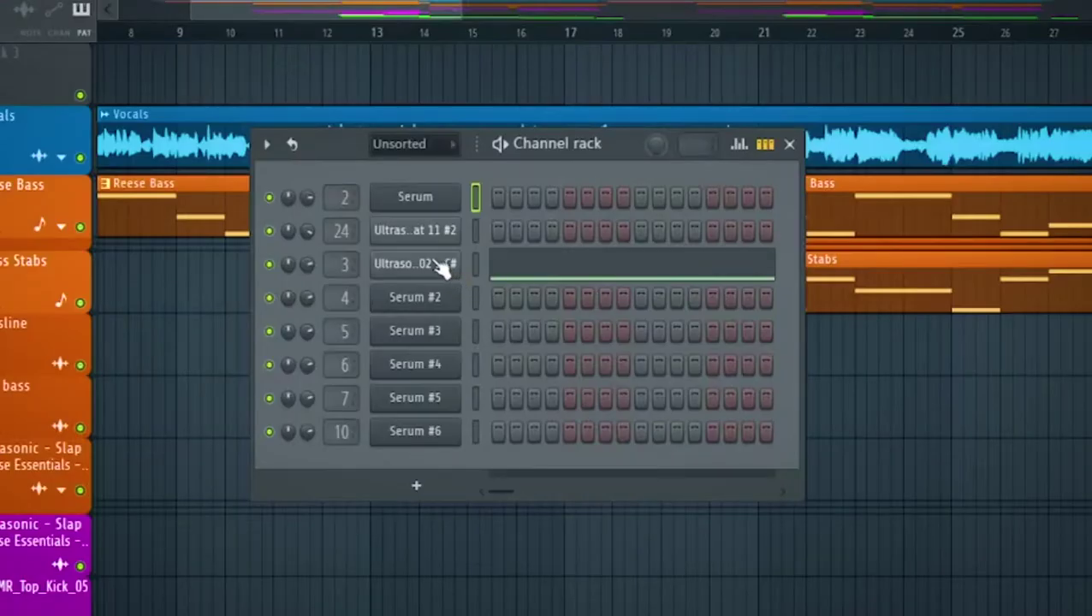
# Inspect the Brass Stabs channel's notes and its FabFilter Pro-Q 3, Trackspacer 2.5 and FabFilter Pro-C 2 effects.
pyautogui.click(443, 267)
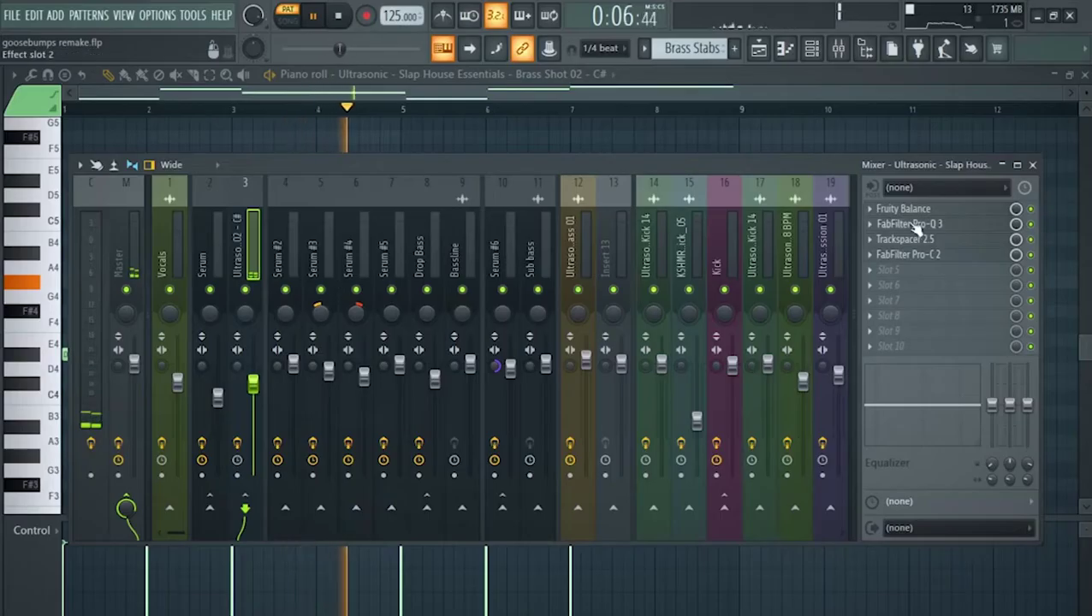
pyautogui.click(909, 223)
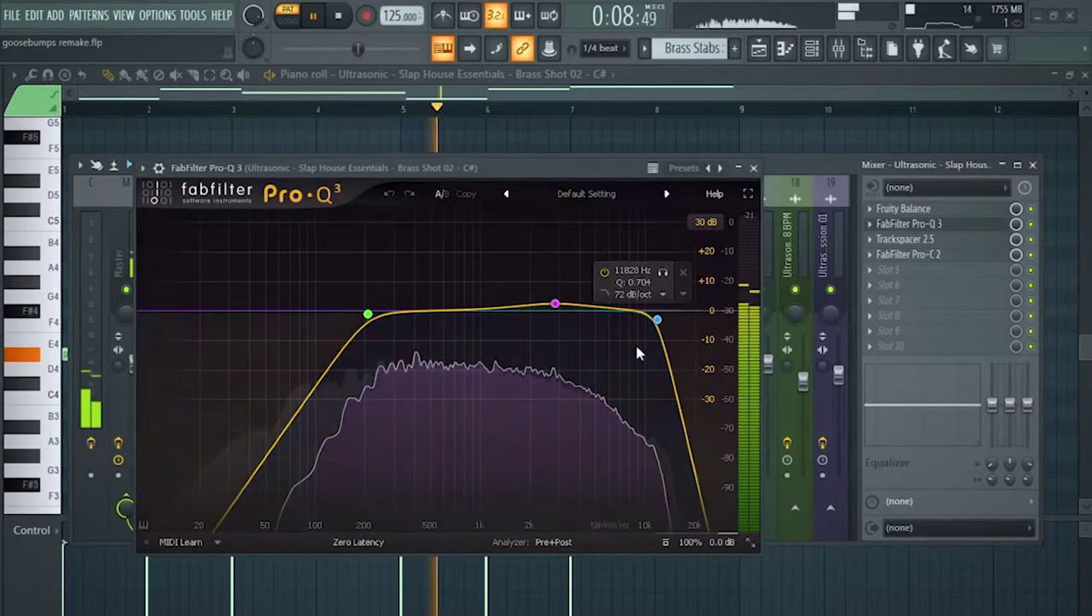
pyautogui.click(756, 170)
pyautogui.click(910, 240)
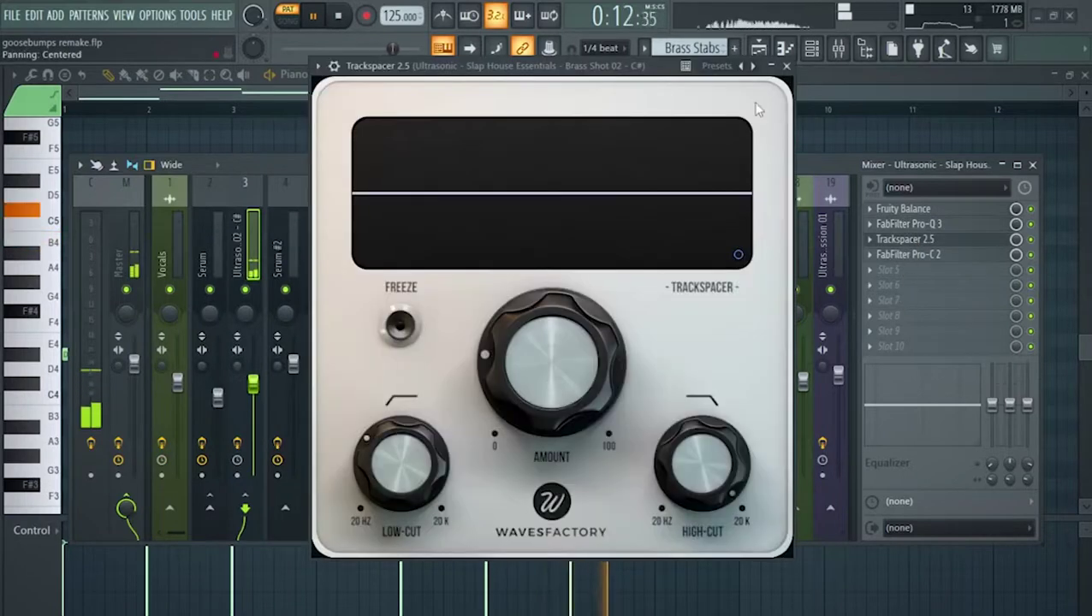
pyautogui.click(787, 66)
pyautogui.click(913, 256)
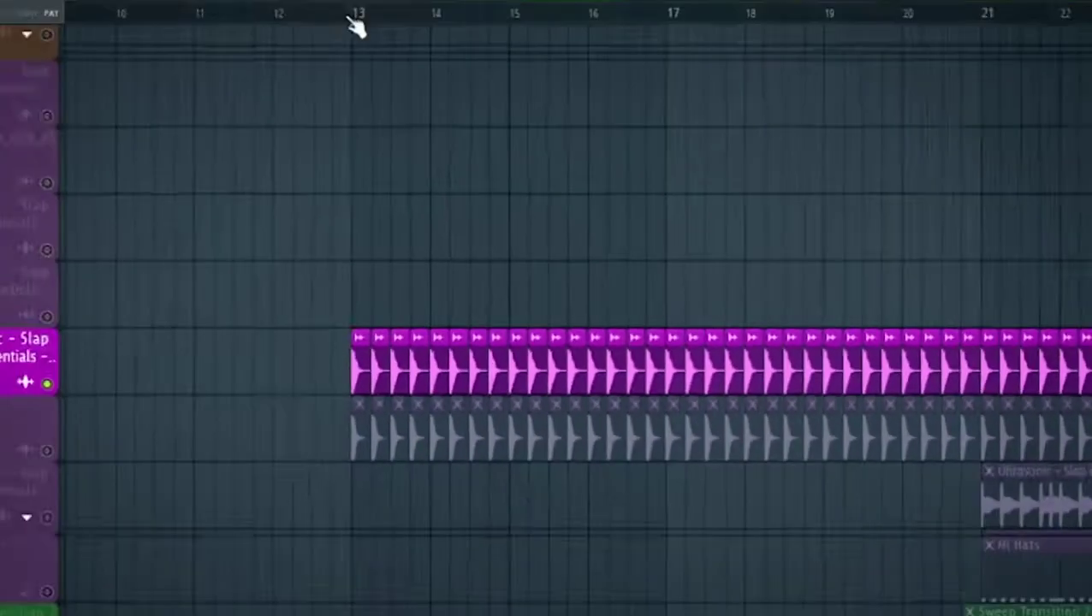
# Play the soloed kick clips from bar 13 and bring in the second kick layer directly below them.
pyautogui.scroll(-2, 358, 237)
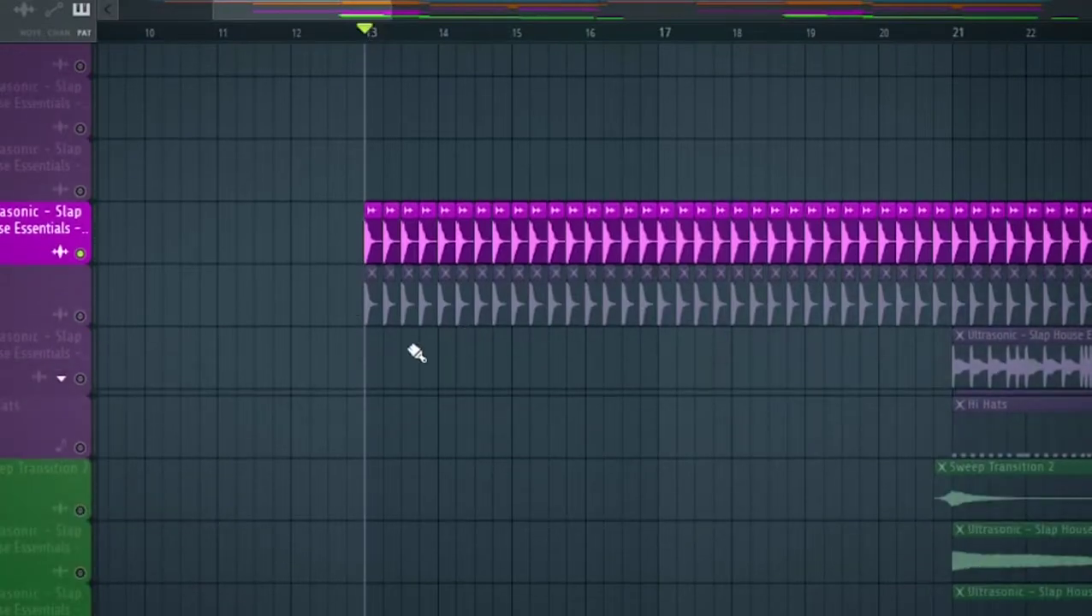
pyautogui.scroll(1, 428, 351)
pyautogui.press('space')
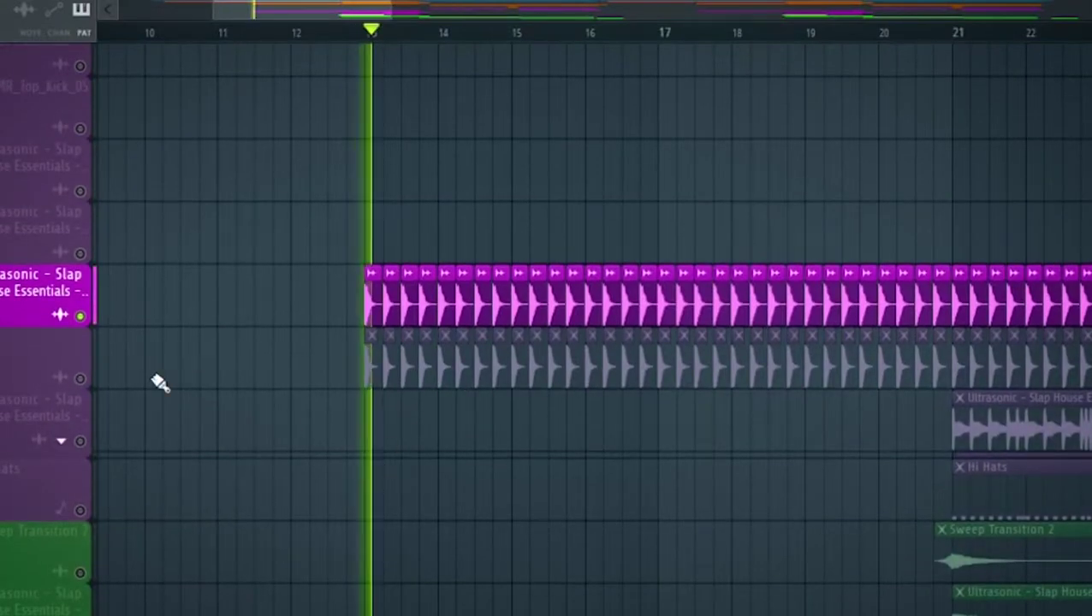
pyautogui.rightClick(82, 379)
pyautogui.click(82, 316)
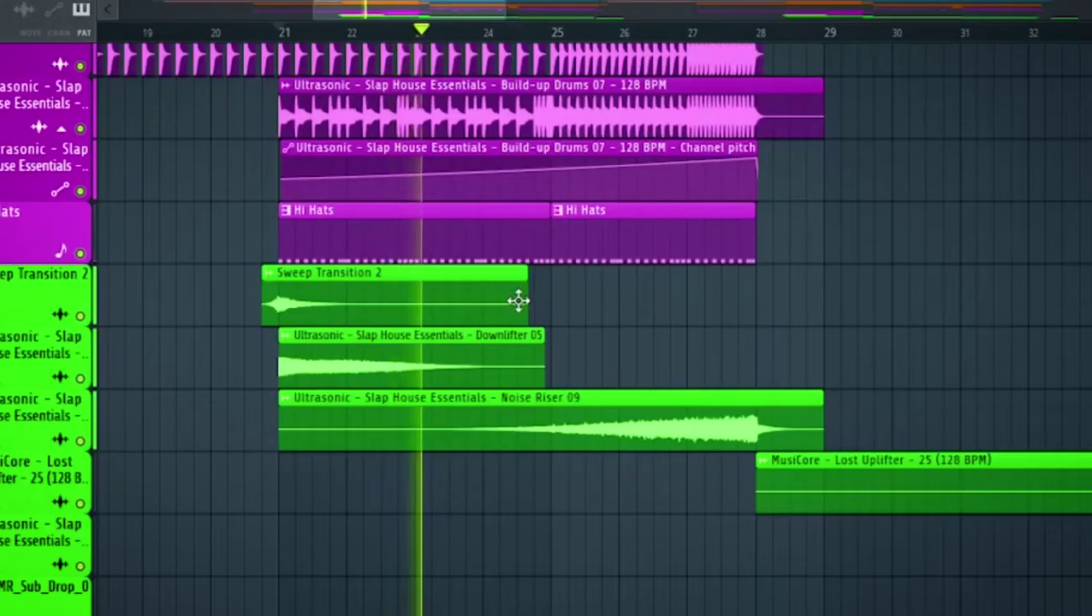
# Examine the build-up's transition effects, drums and bass tracks in the playlist during playback.
pyautogui.scroll(-1, 520, 300)
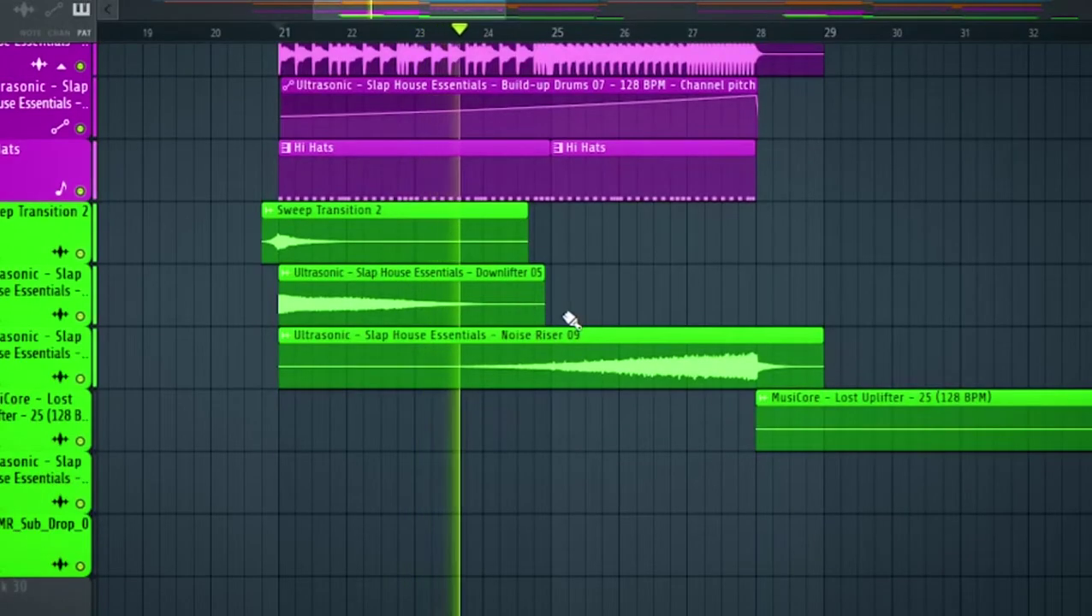
pyautogui.scroll(2, 570, 317)
pyautogui.scroll(2, 660, 337)
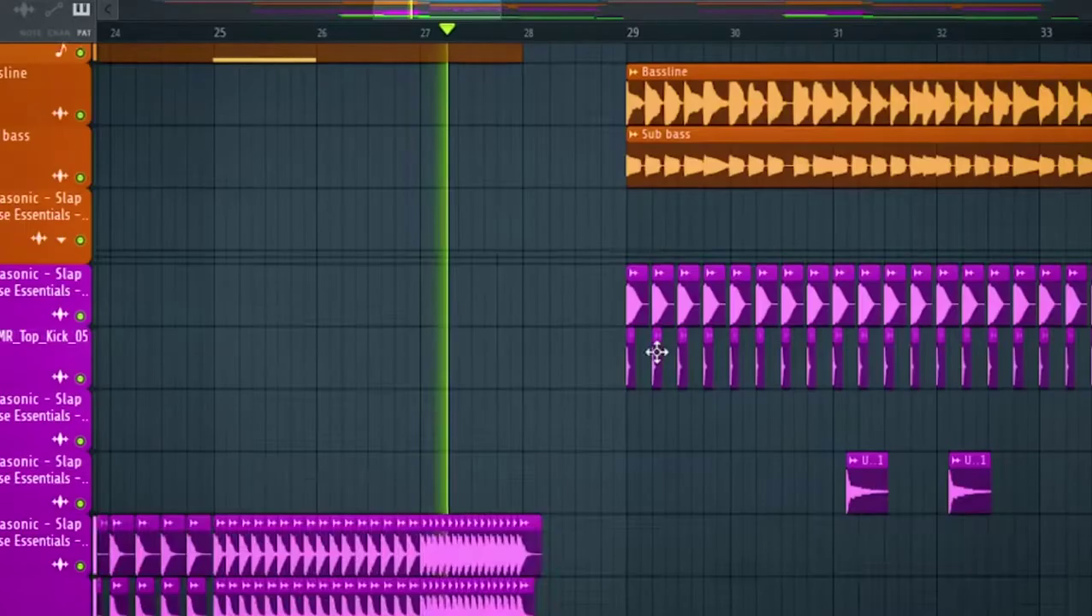
pyautogui.scroll(5, 642, 356)
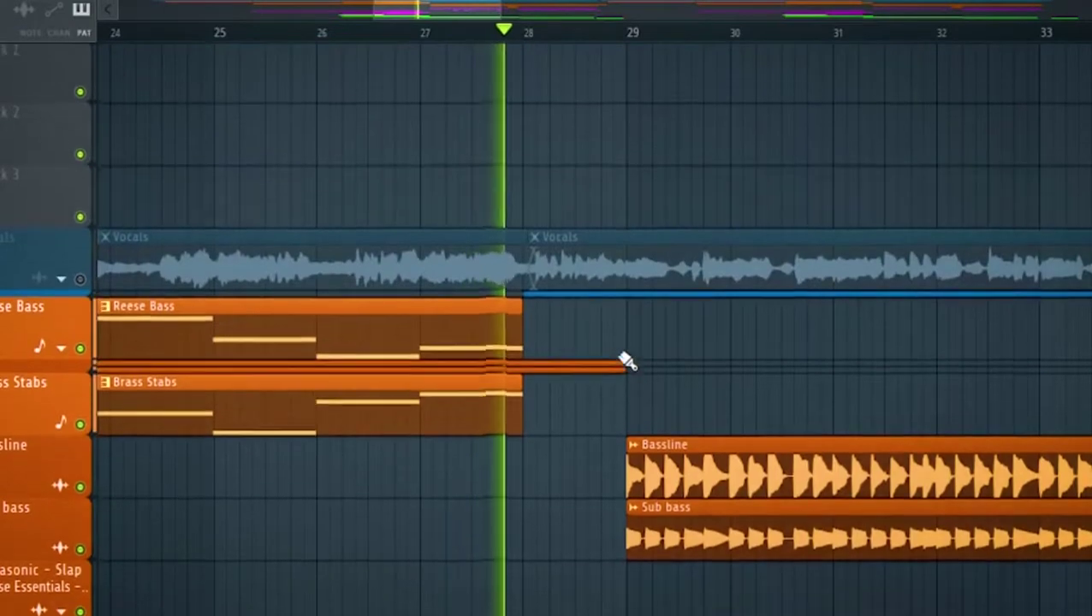
pyautogui.scroll(-1, 628, 360)
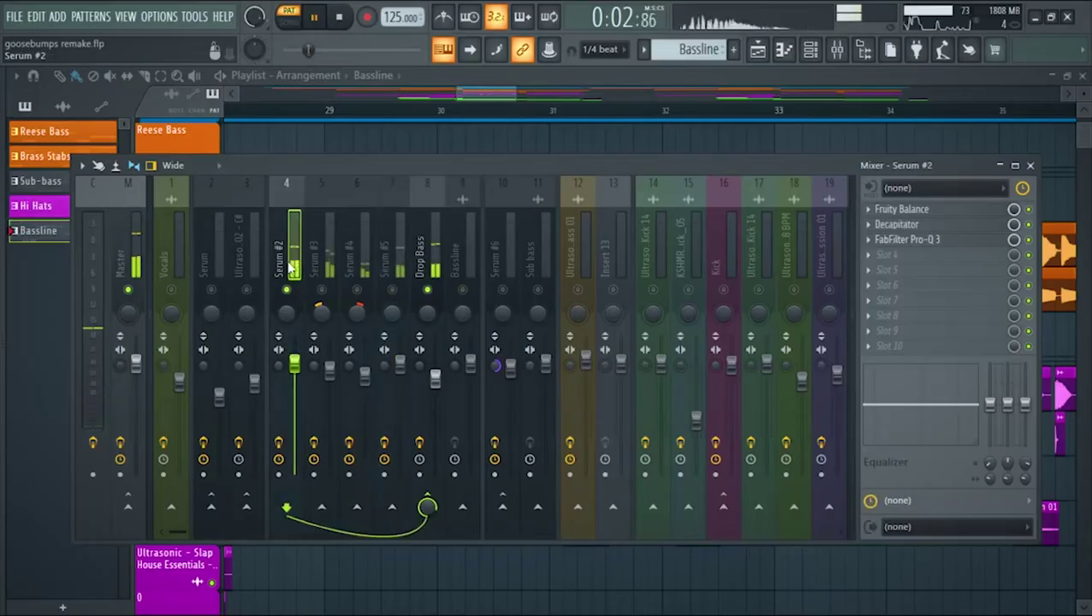
# Inspect the Decapitator and FabFilter Pro-Q 3 settings on the Serum #2 mixer track.
pyautogui.click(908, 226)
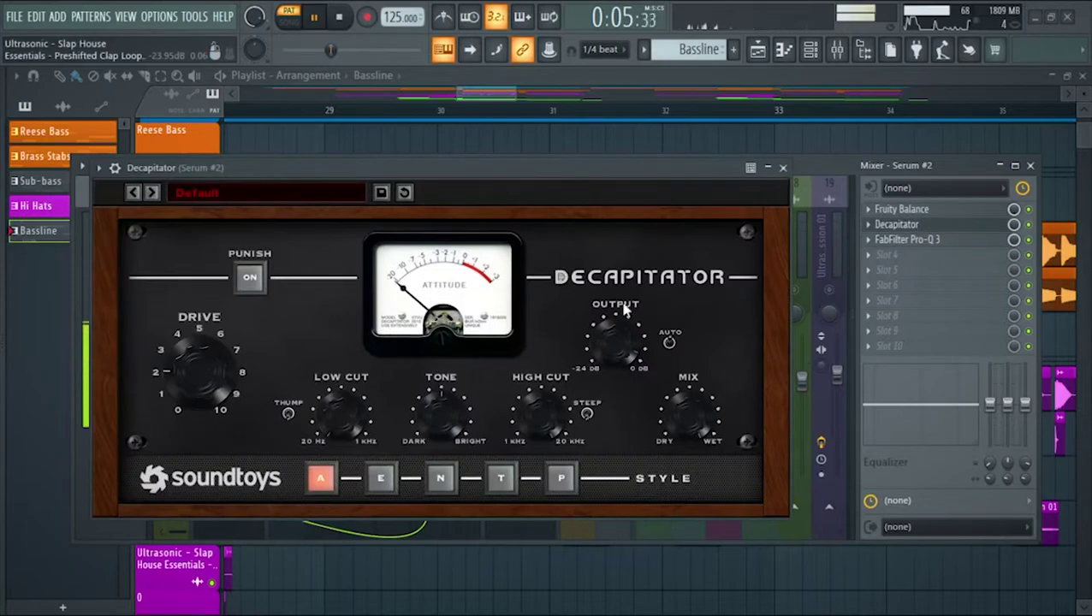
pyautogui.click(783, 169)
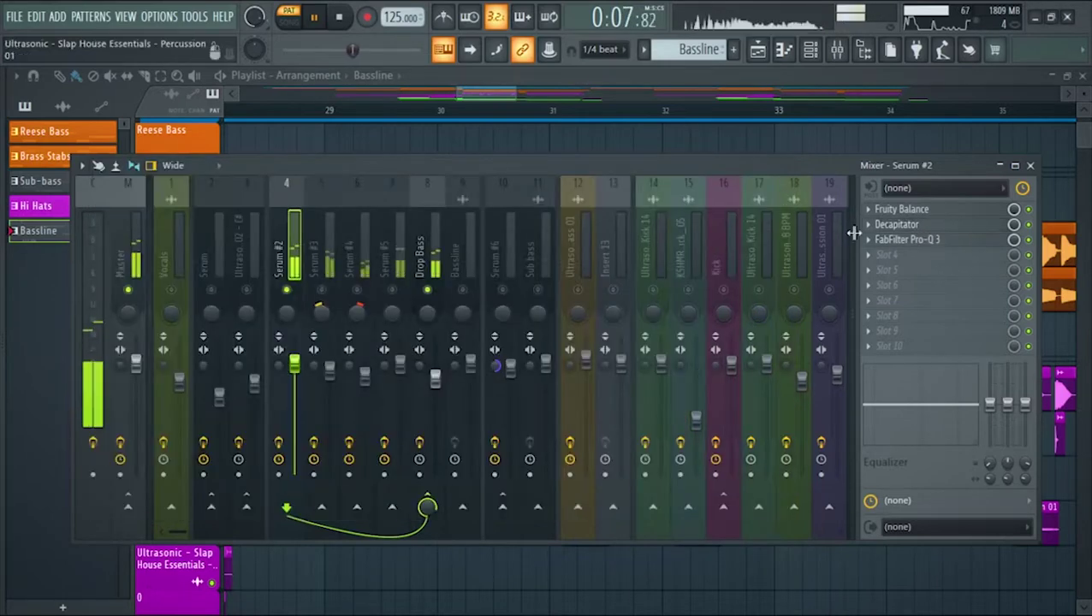
pyautogui.click(928, 241)
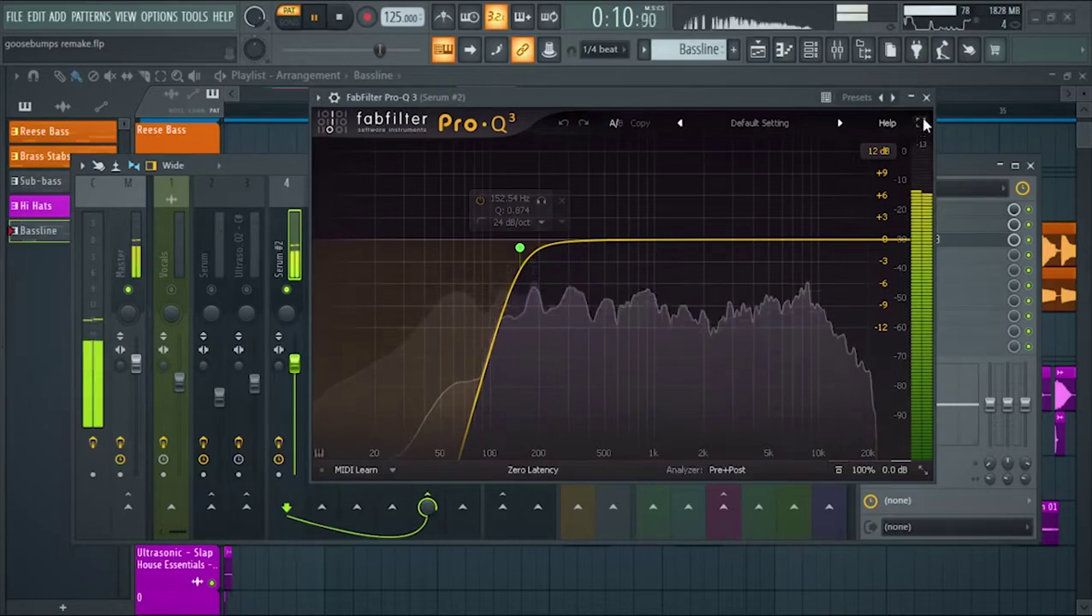
pyautogui.click(926, 97)
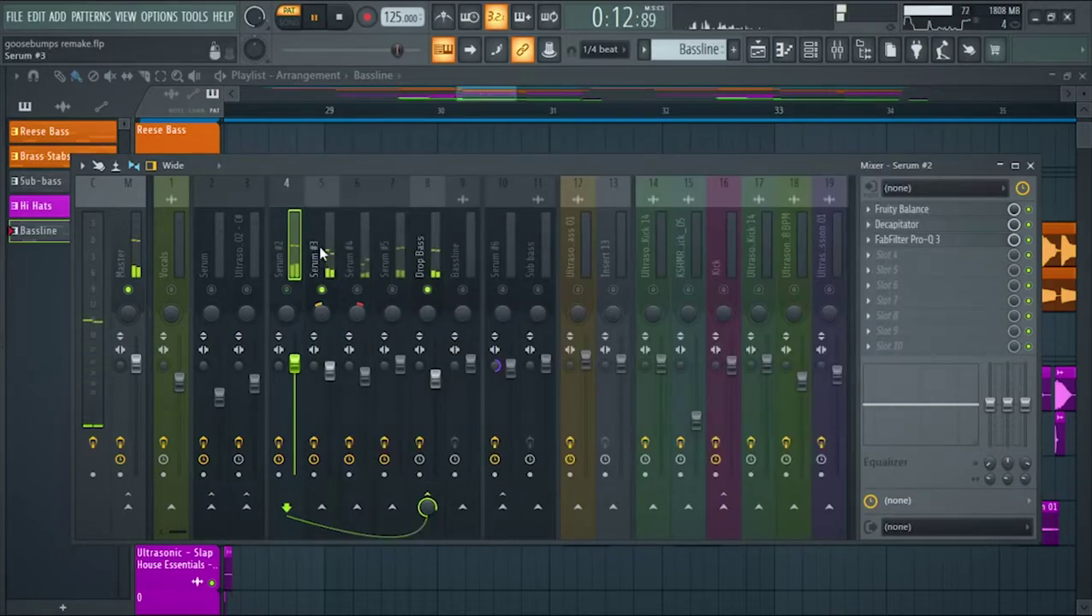
# Inspect the FabFilter Pro-Q 3 curves on the Serum #3 and Serum #4 mixer tracks.
pyautogui.click(321, 252)
pyautogui.click(937, 228)
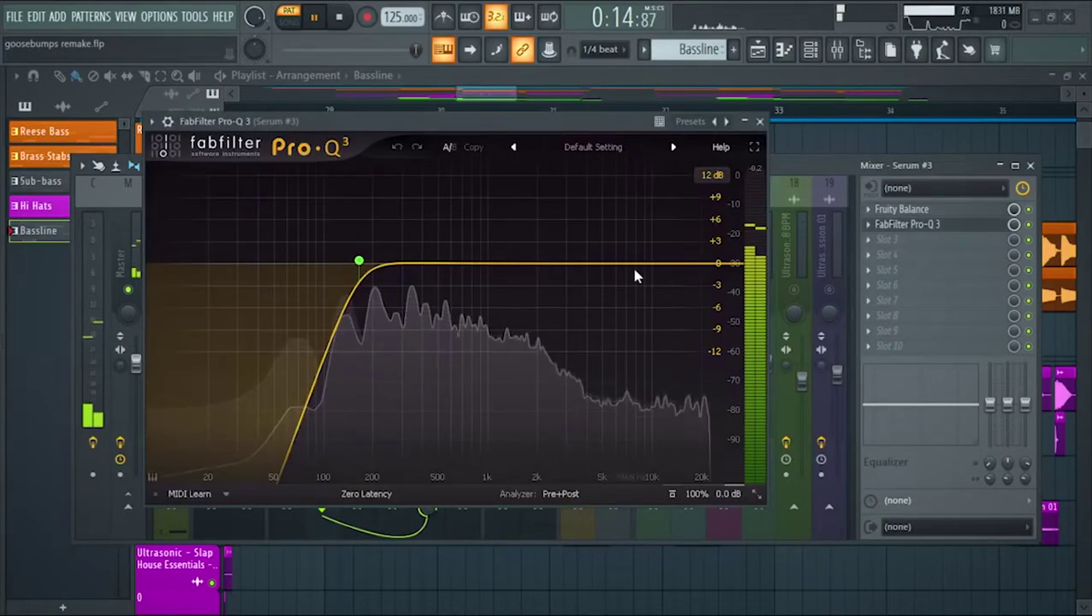
pyautogui.click(760, 121)
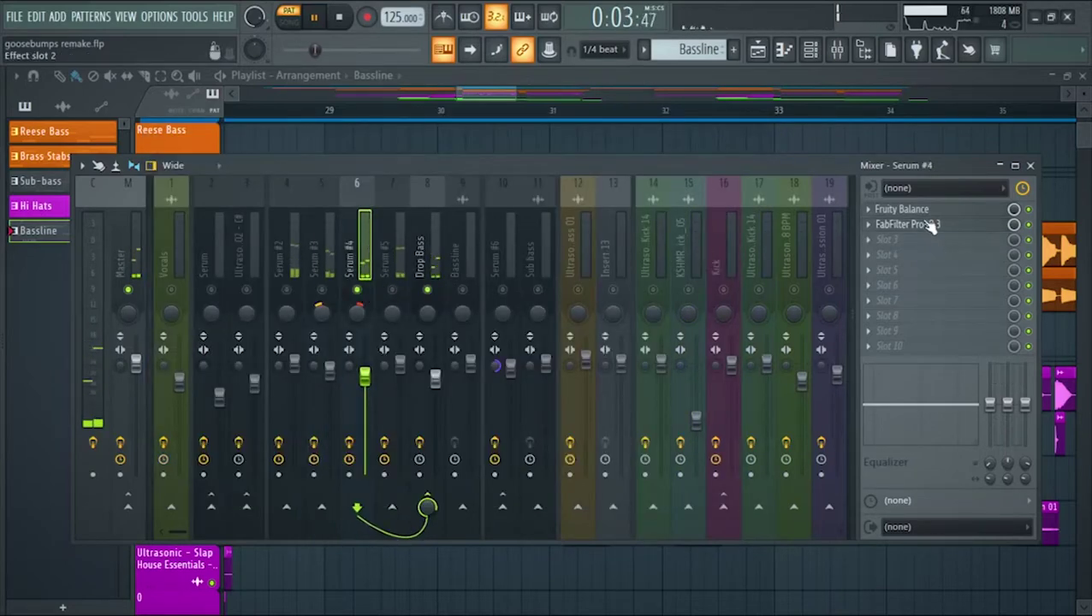
pyautogui.click(931, 225)
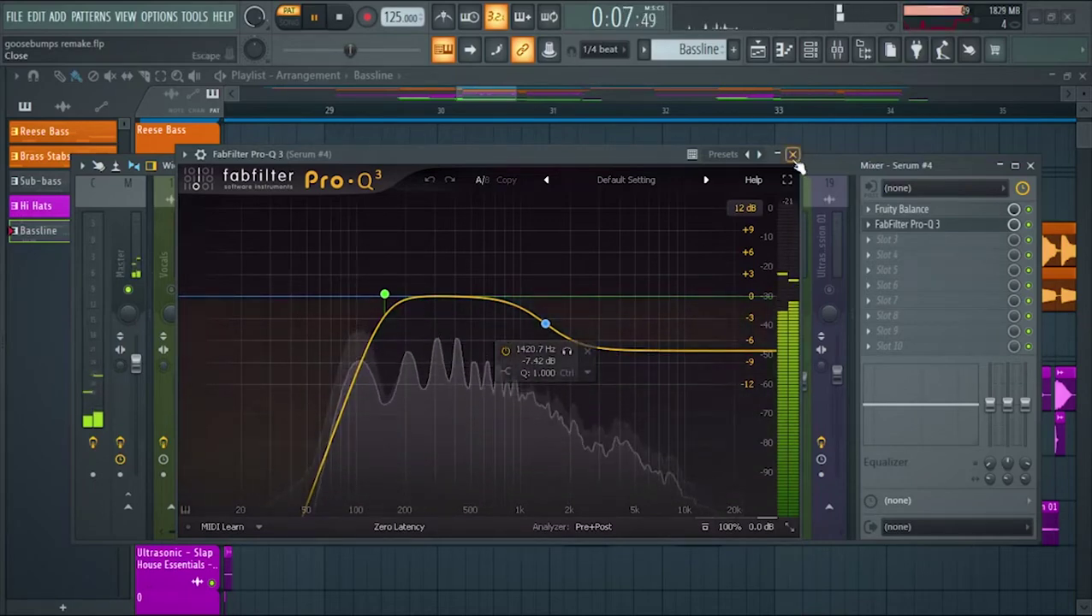
pyautogui.click(793, 155)
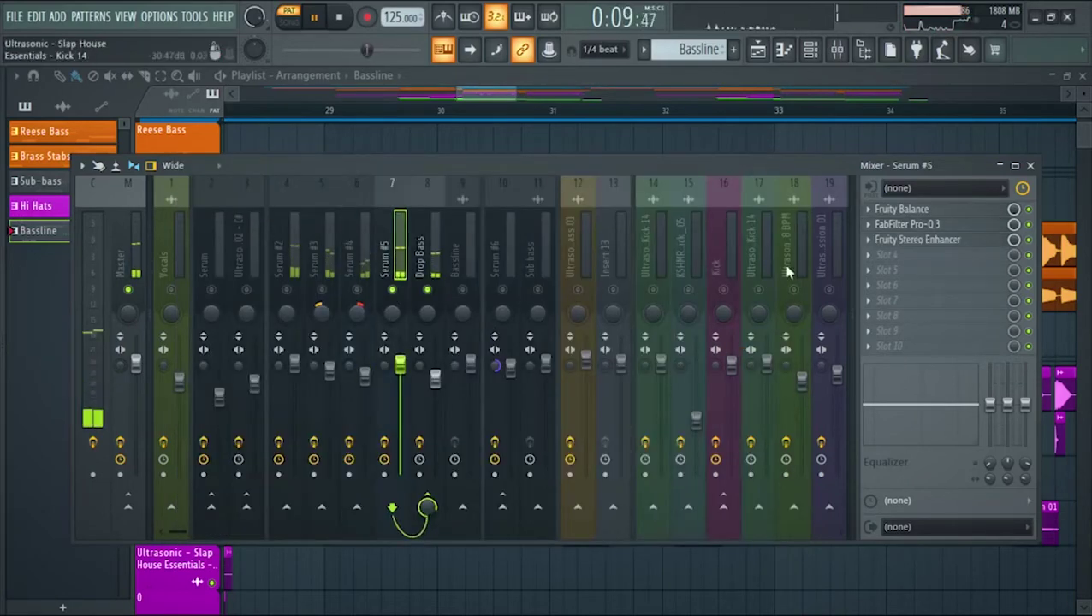
# Inspect the FabFilter Pro-Q 3 and Fruity Stereo Enhancer settings on the Serum #5 mixer track.
pyautogui.click(942, 226)
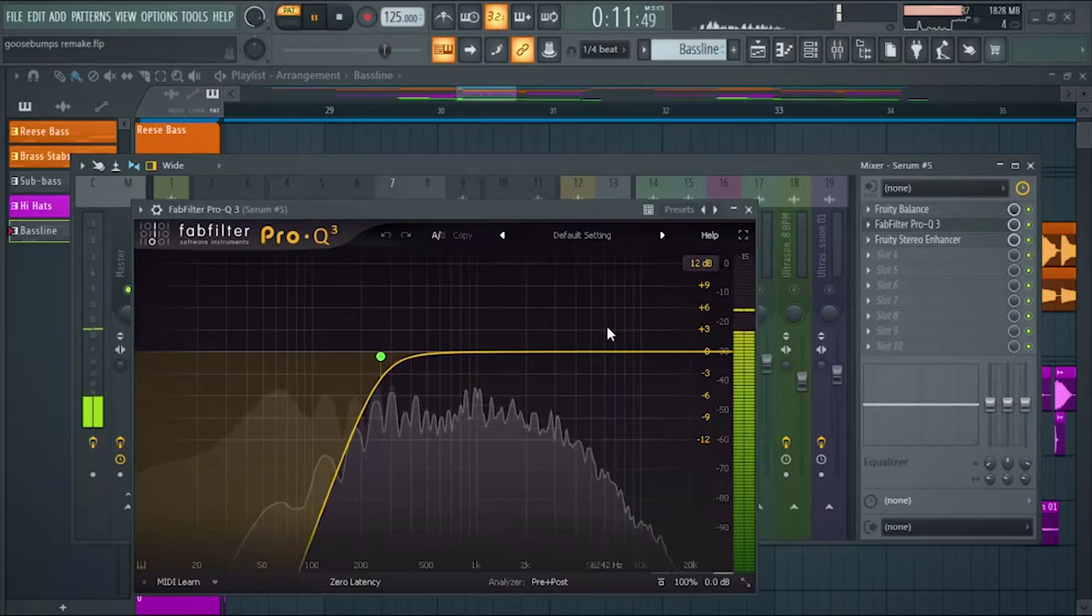
pyautogui.click(749, 210)
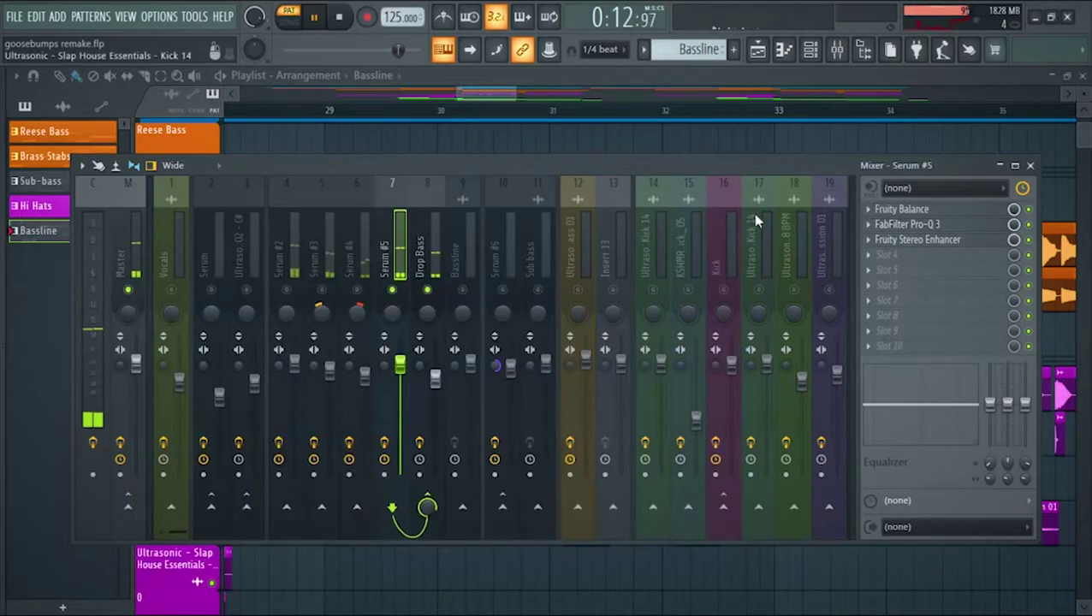
pyautogui.click(913, 241)
pyautogui.moveTo(334, 237); pyautogui.dragTo(440, 232)
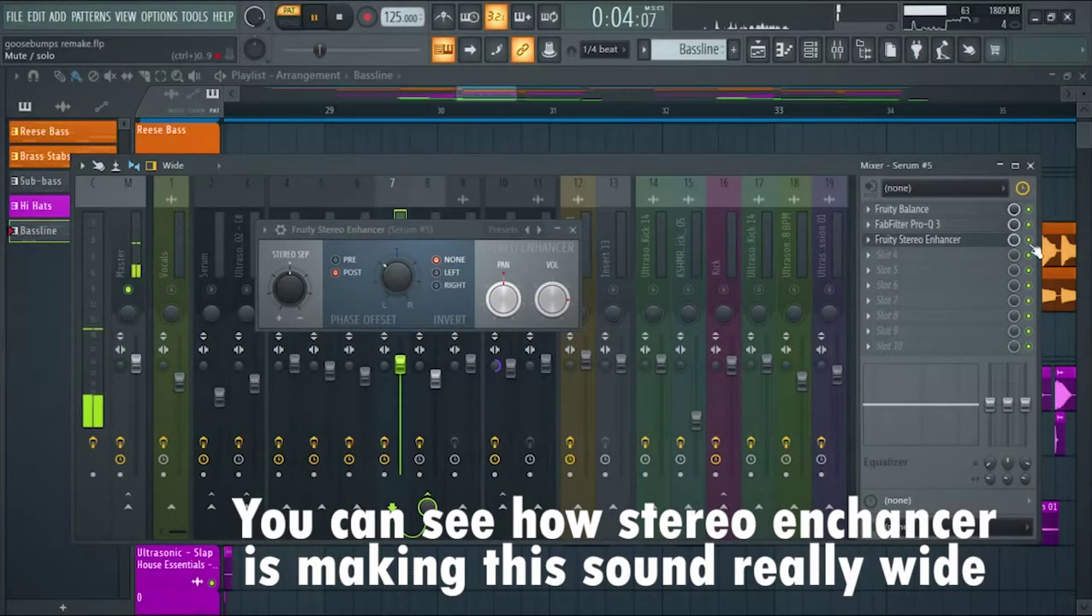
pyautogui.click(572, 230)
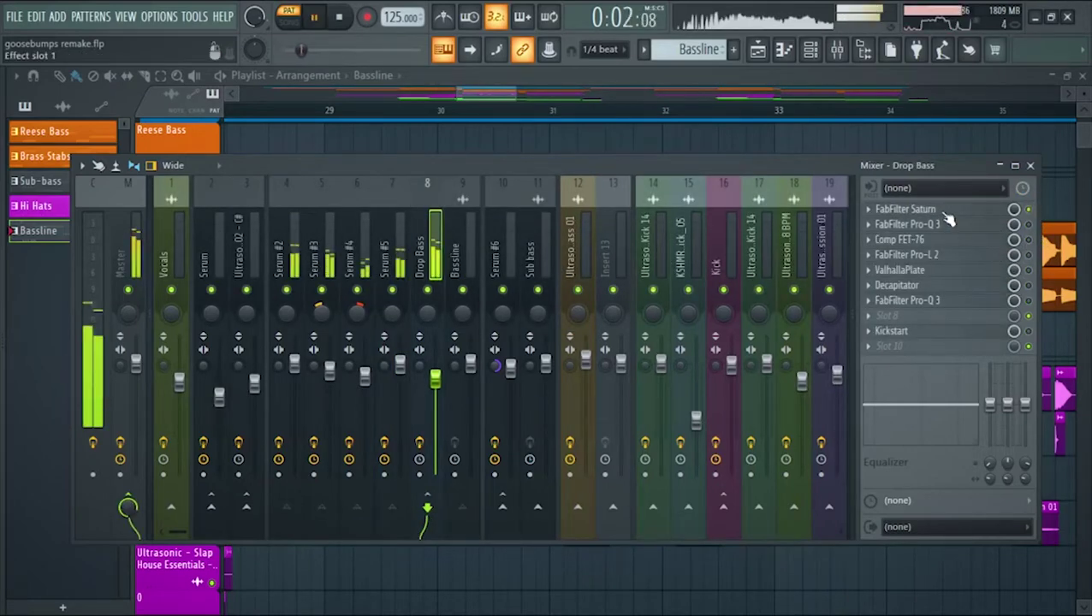
# Inspect both FabFilter Saturn bands and the first FabFilter Pro-Q 3 curve on the Drop Bass mixer track.
pyautogui.click(905, 210)
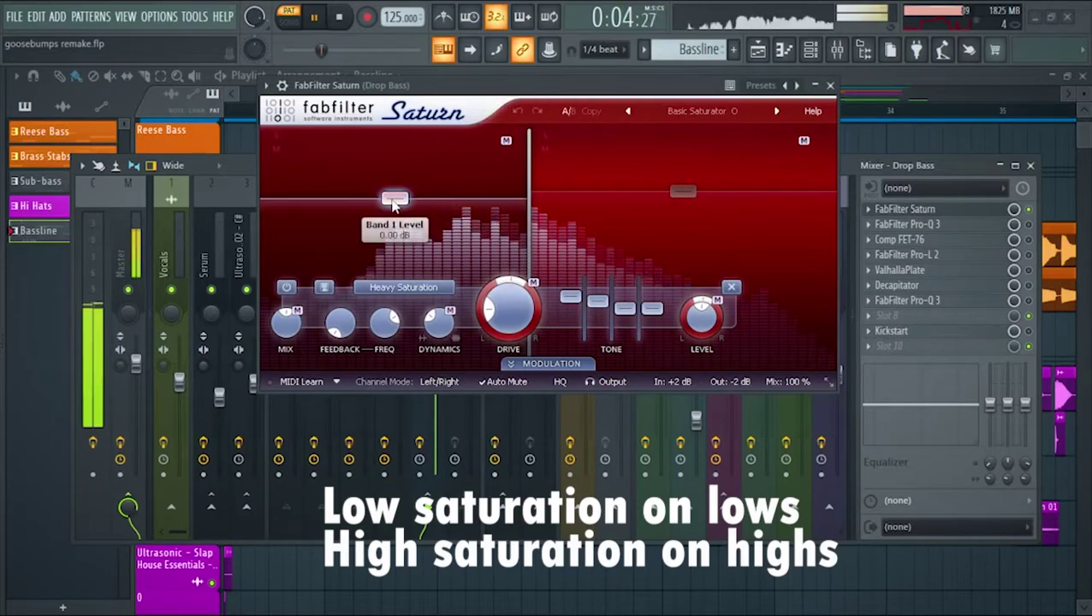
pyautogui.moveTo(502, 304)
pyautogui.click(682, 190)
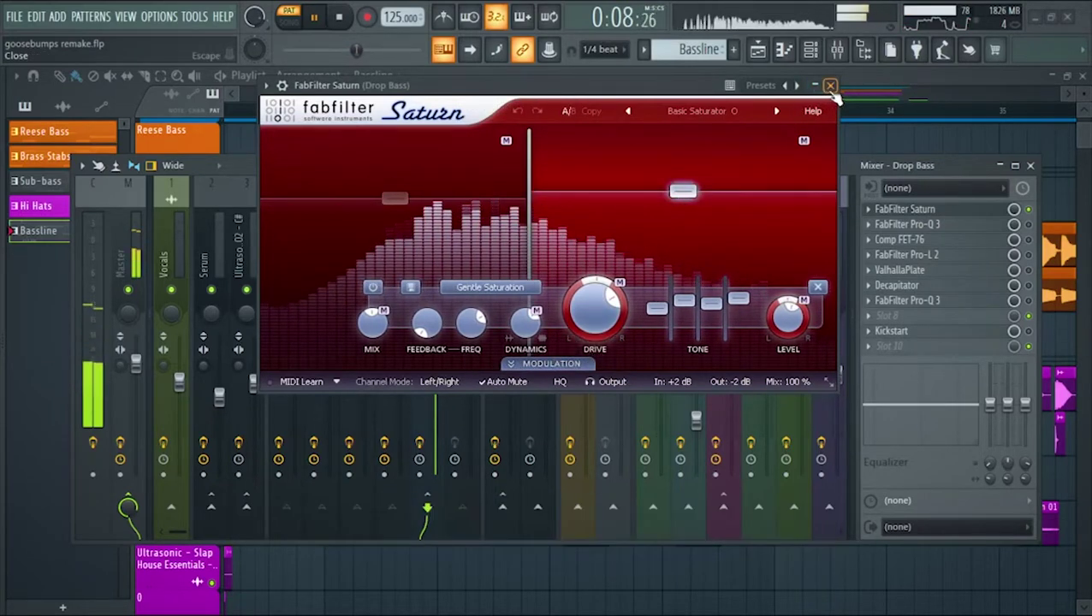
pyautogui.click(830, 85)
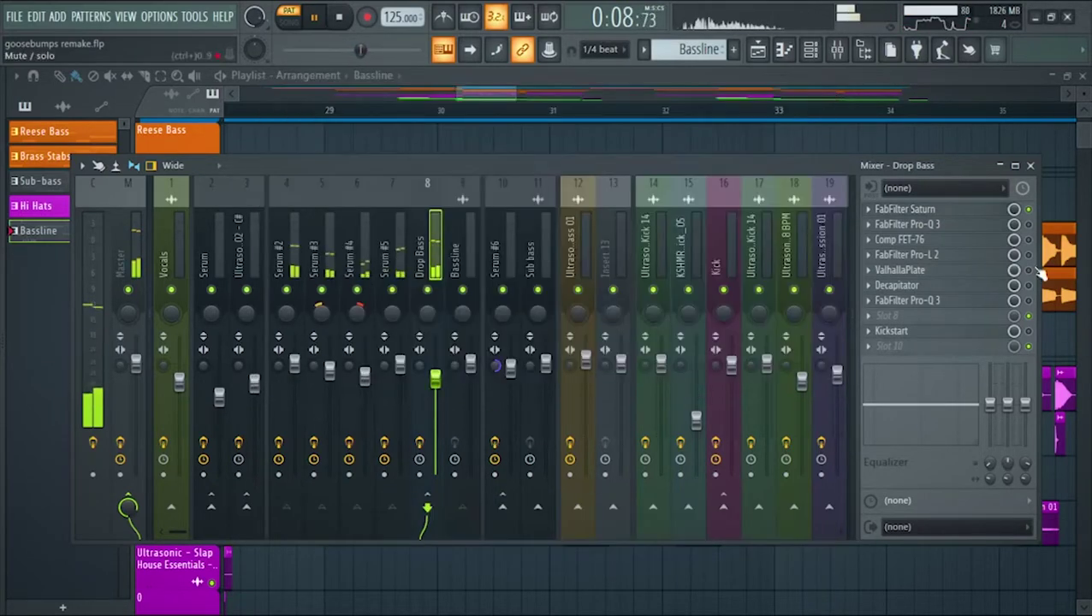
pyautogui.click(915, 226)
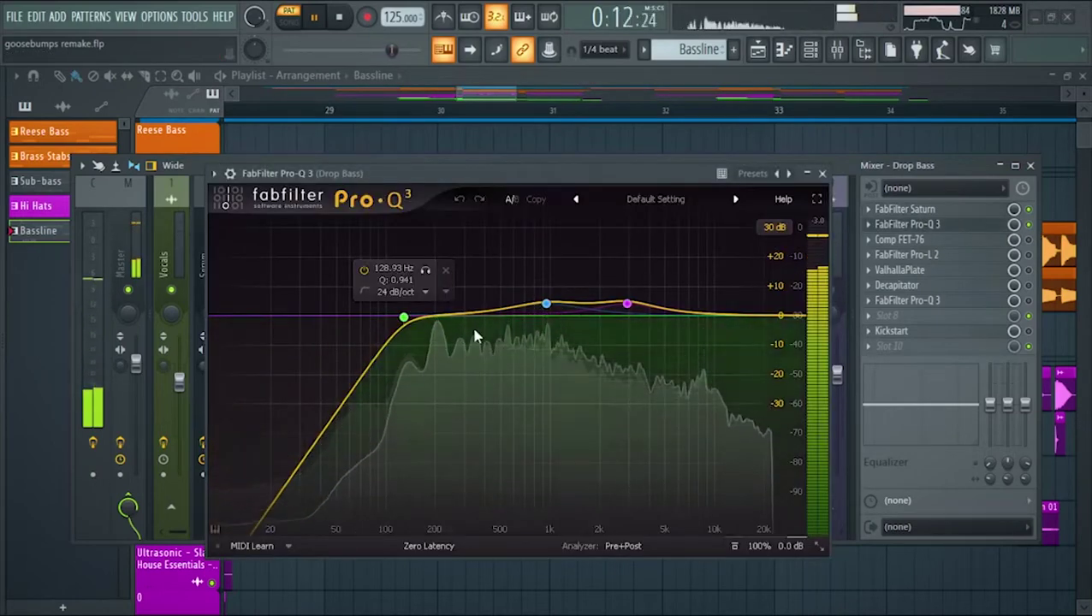
pyautogui.click(822, 173)
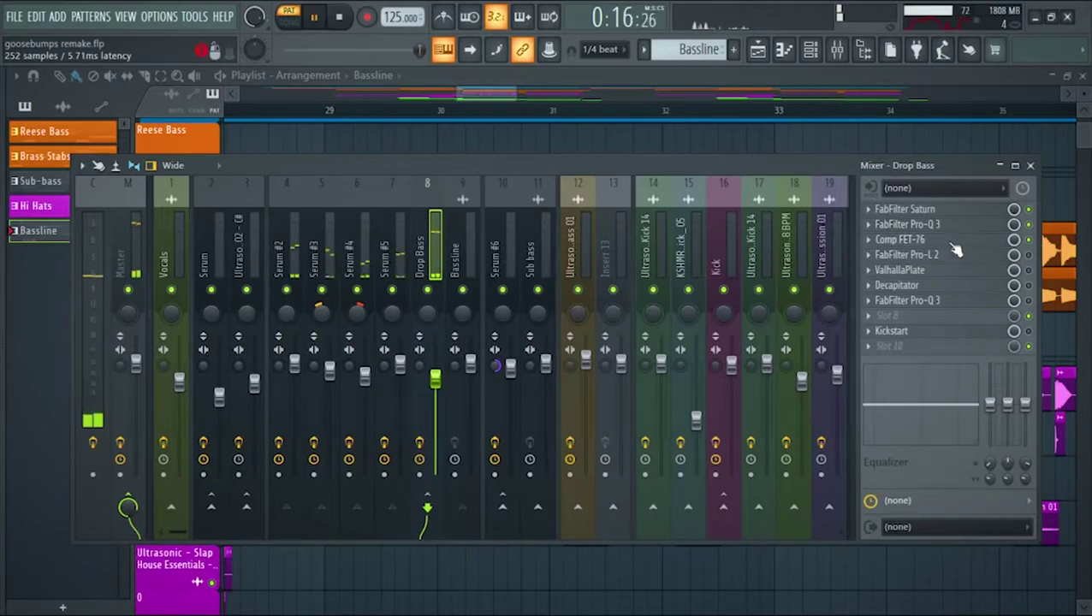
# Inspect the Comp FET-76 compressor and FabFilter Pro-L 2 limiter settings on the Drop Bass mixer track.
pyautogui.click(952, 241)
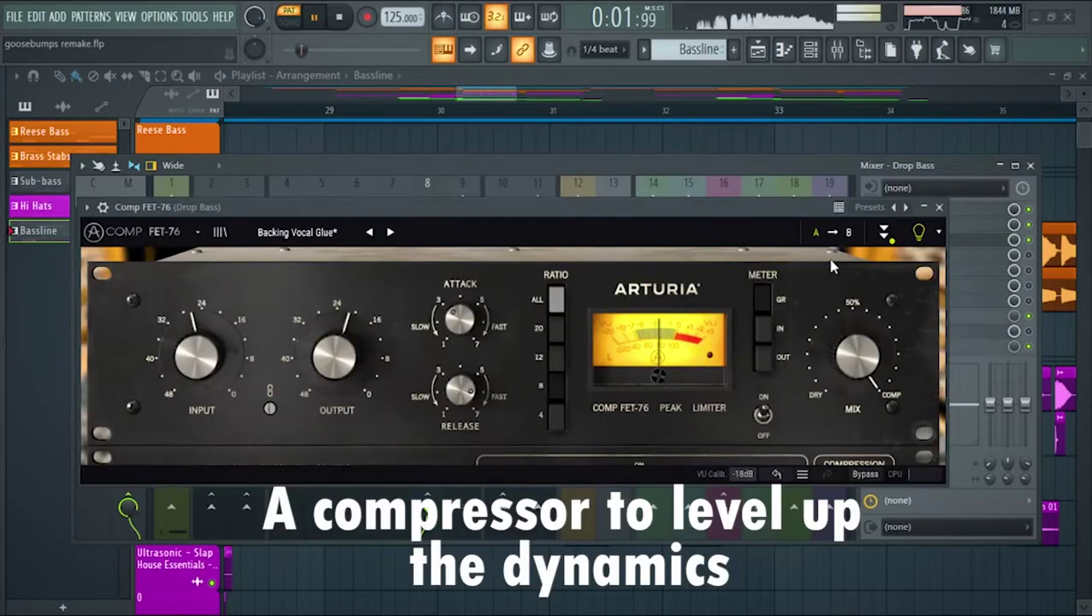
pyautogui.click(939, 208)
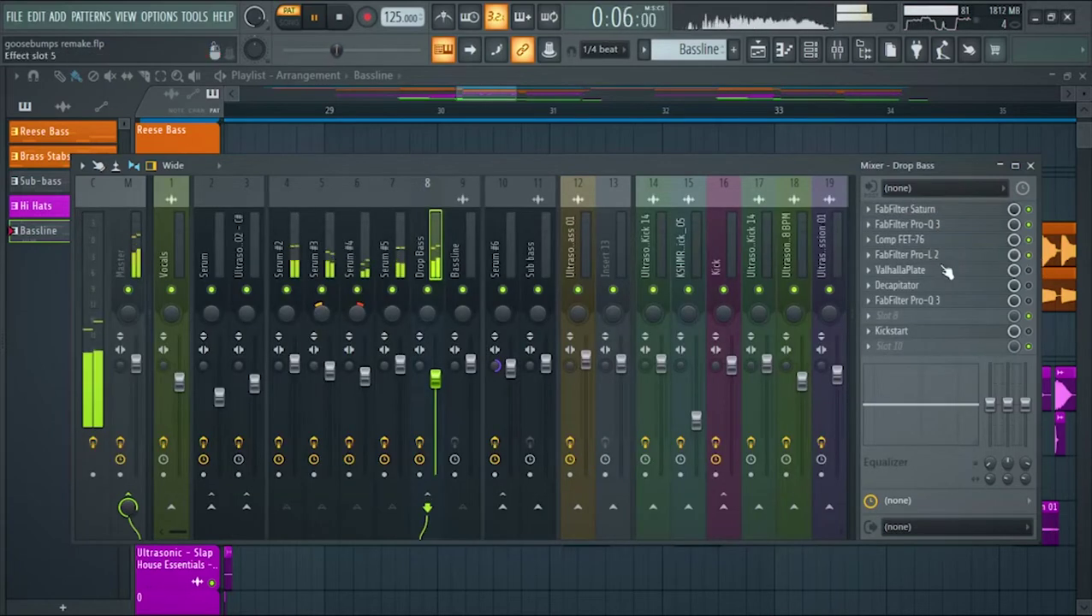
pyautogui.click(934, 257)
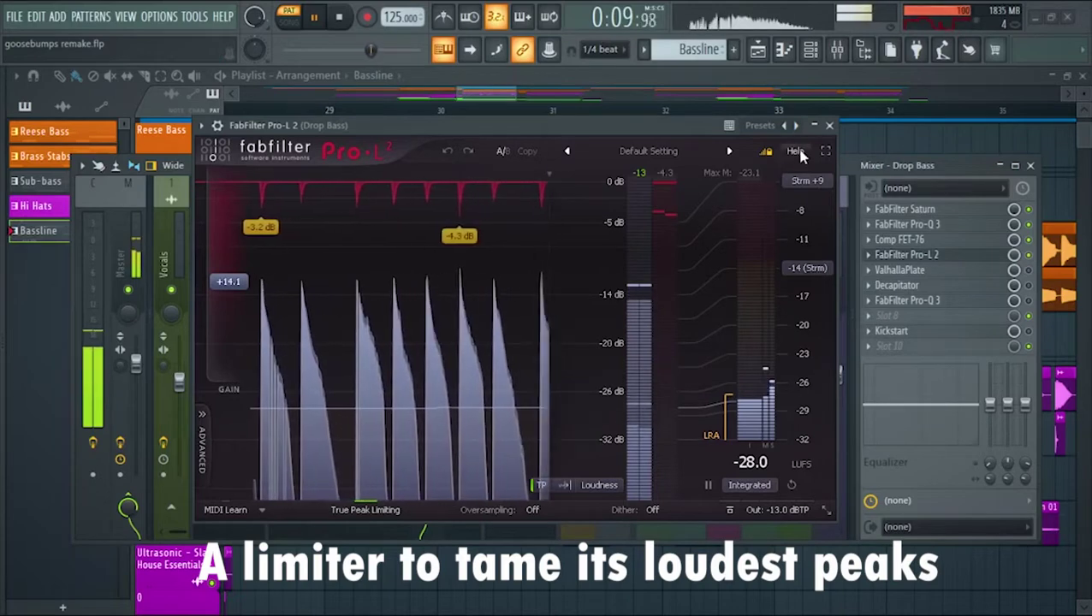
pyautogui.click(830, 126)
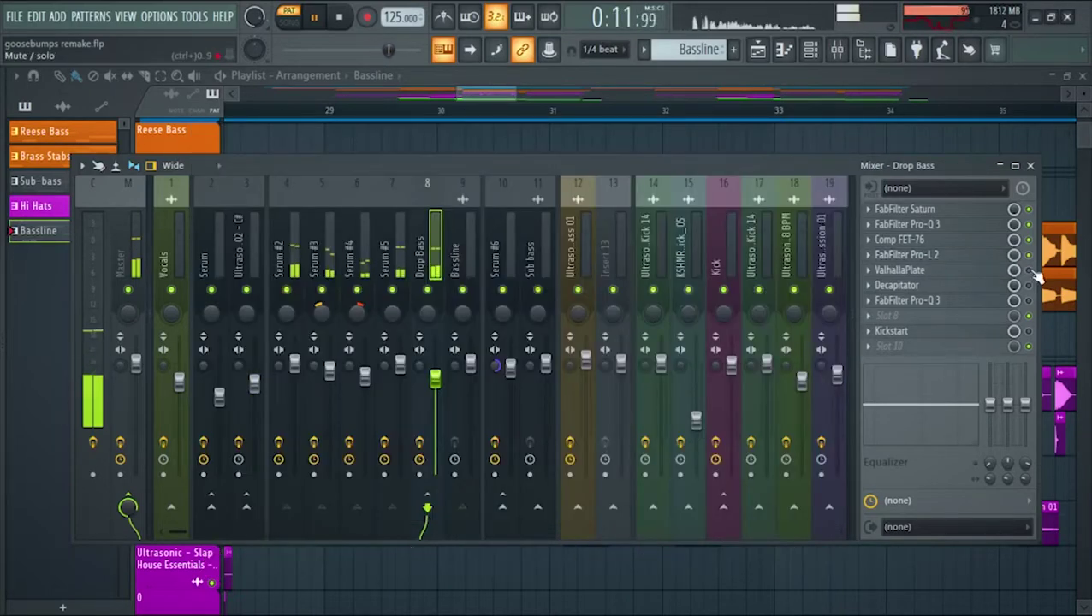
# Inspect the ValhallaPlate reverb and Decapitator settings on the Drop Bass mixer track.
pyautogui.click(942, 272)
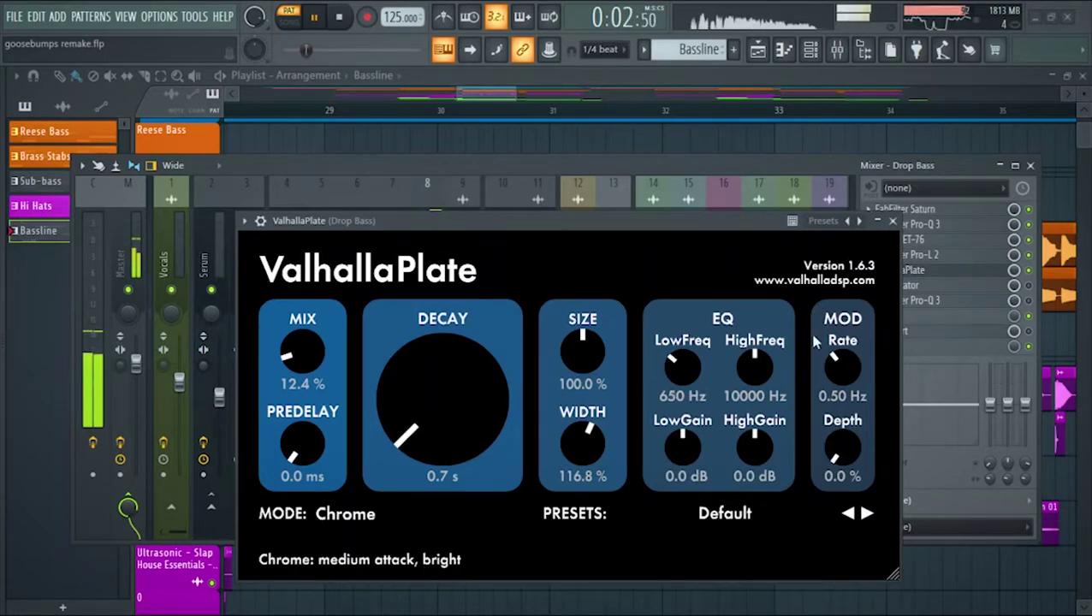
pyautogui.click(893, 222)
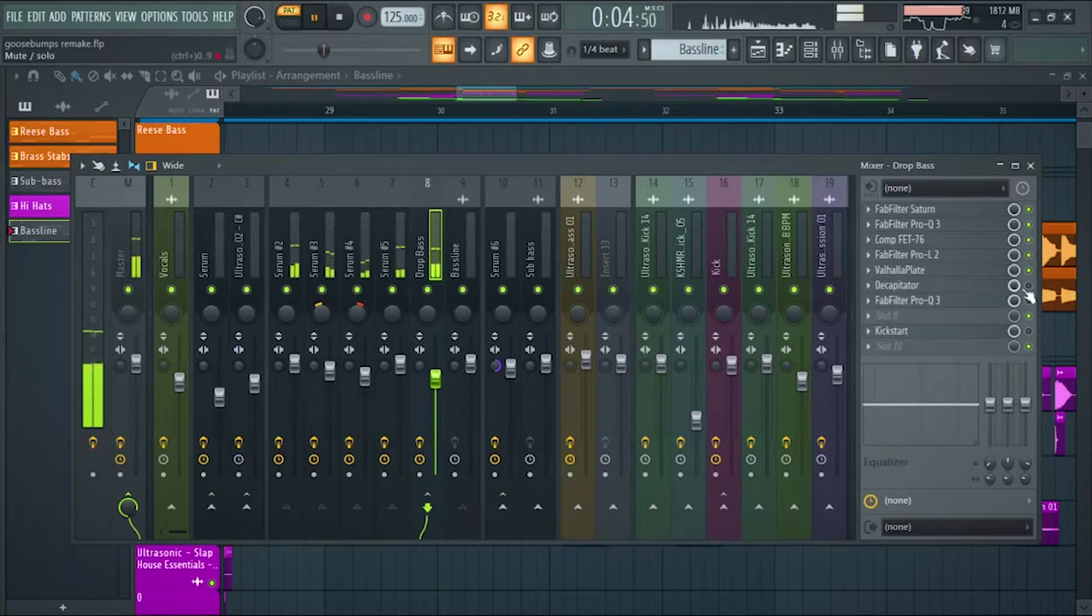
pyautogui.click(947, 288)
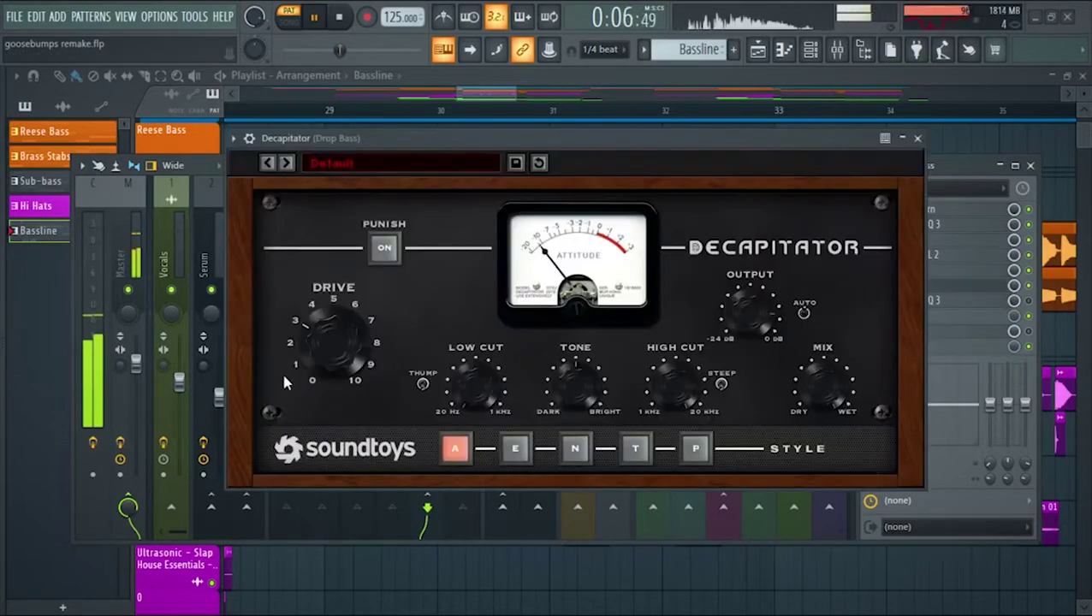
pyautogui.click(918, 138)
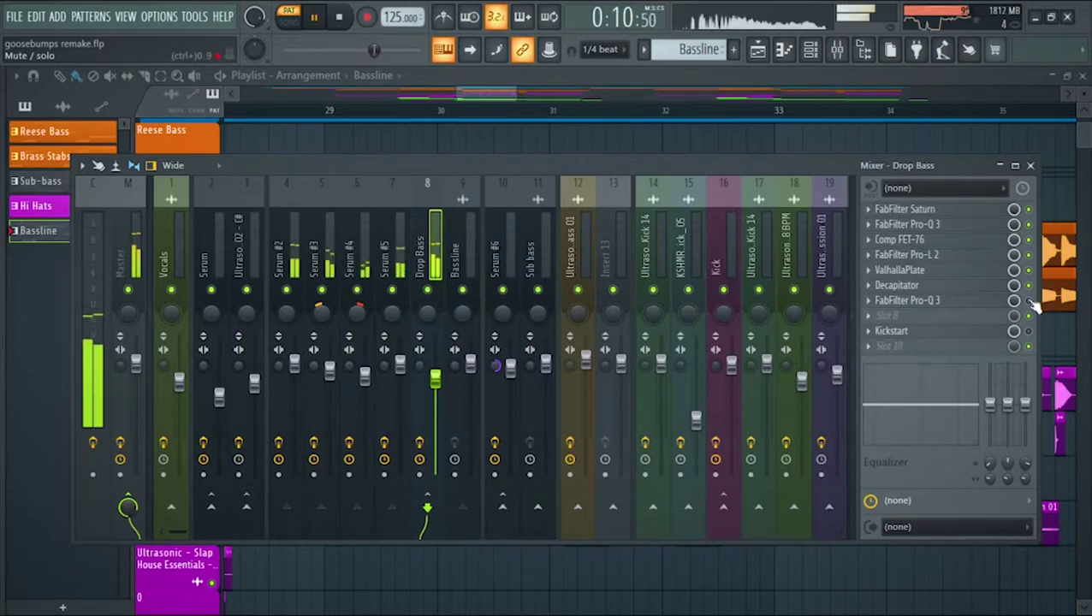
# Inspect the second FabFilter Pro-Q 3 curve and the Kickstart shape on the Drop Bass mixer track.
pyautogui.click(921, 307)
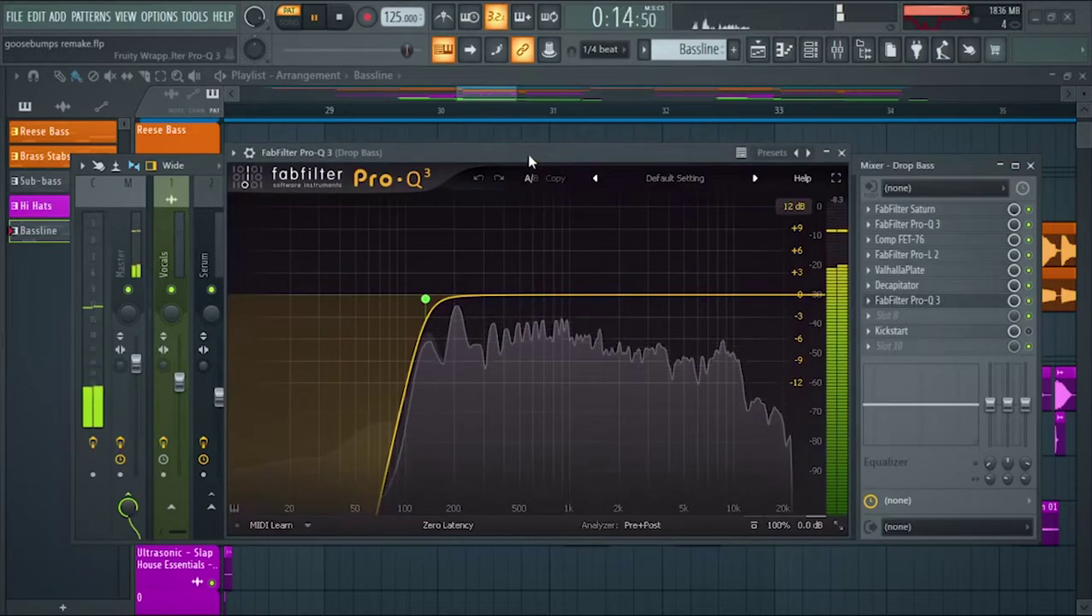
pyautogui.click(842, 153)
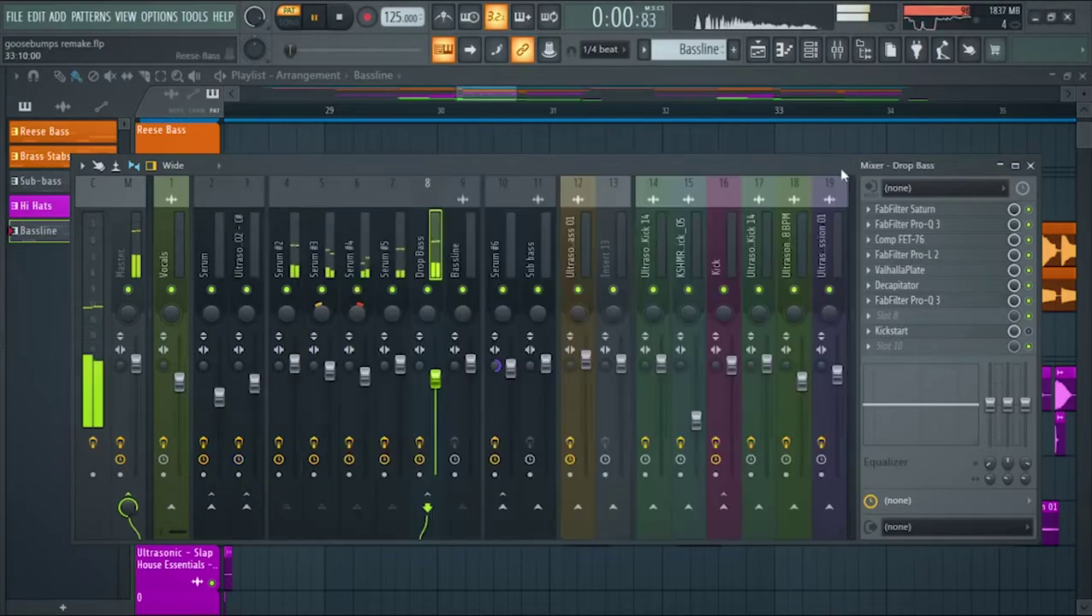
pyautogui.click(938, 333)
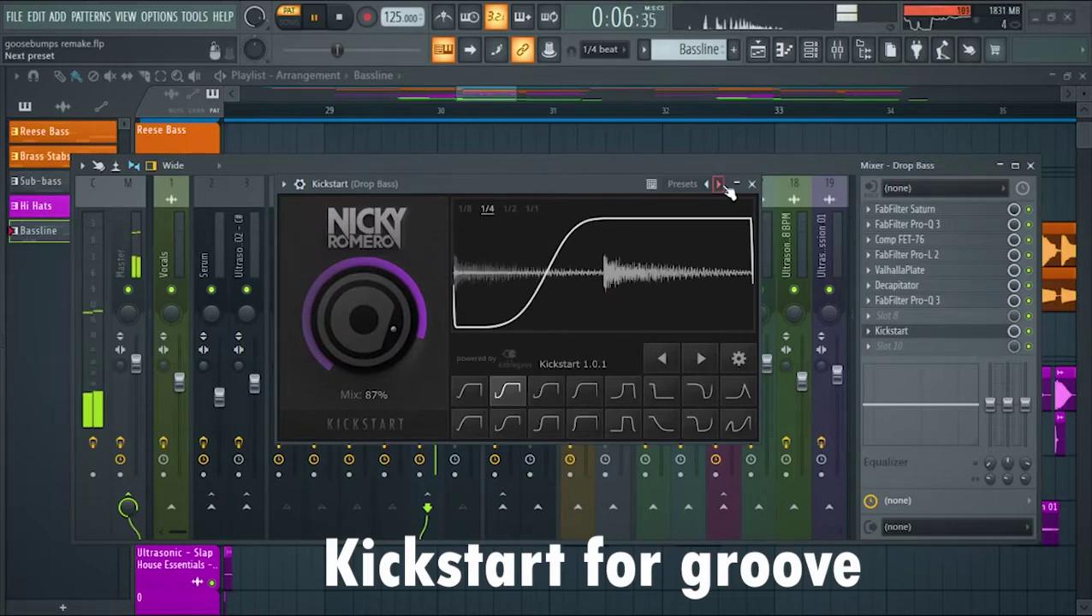
pyautogui.click(752, 184)
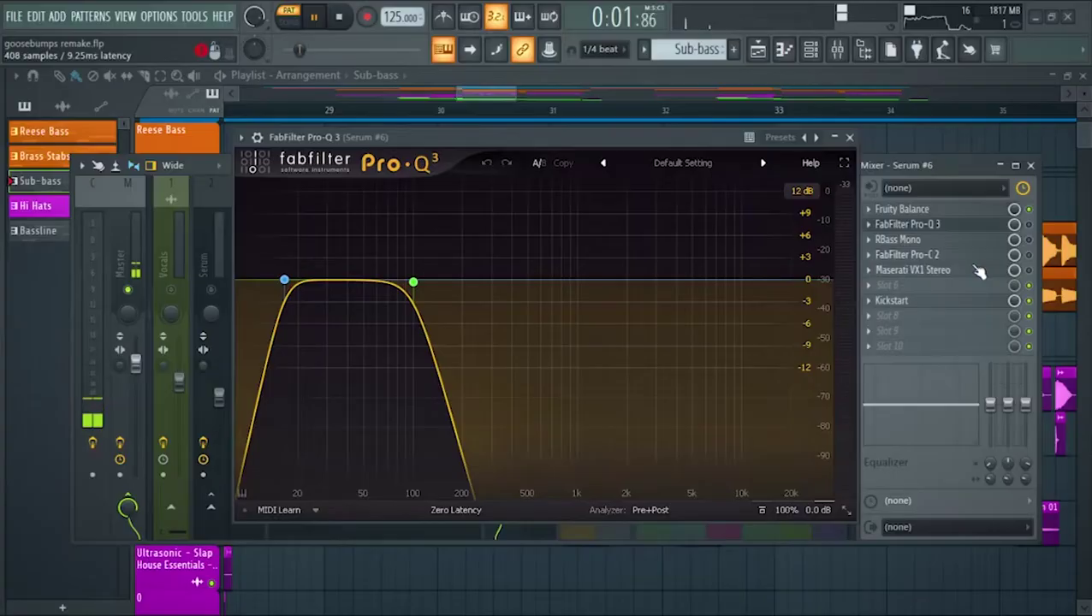
# Finish viewing the FabFilter Pro-Q 3 curve on the Serum #6 mixer track and inspect its RBass Mono settings.
pyautogui.click(849, 138)
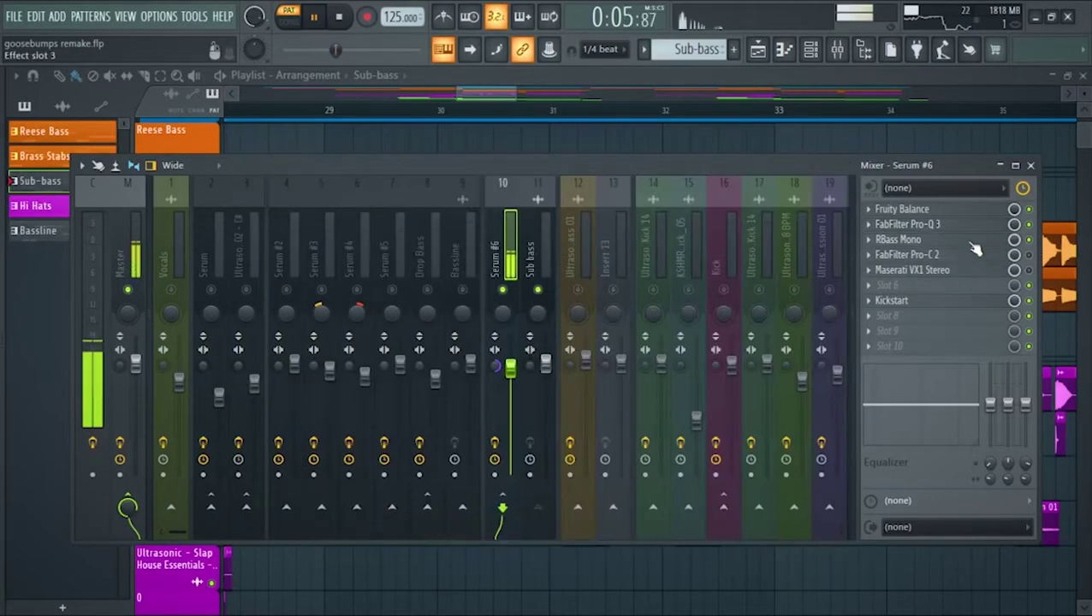
pyautogui.click(949, 240)
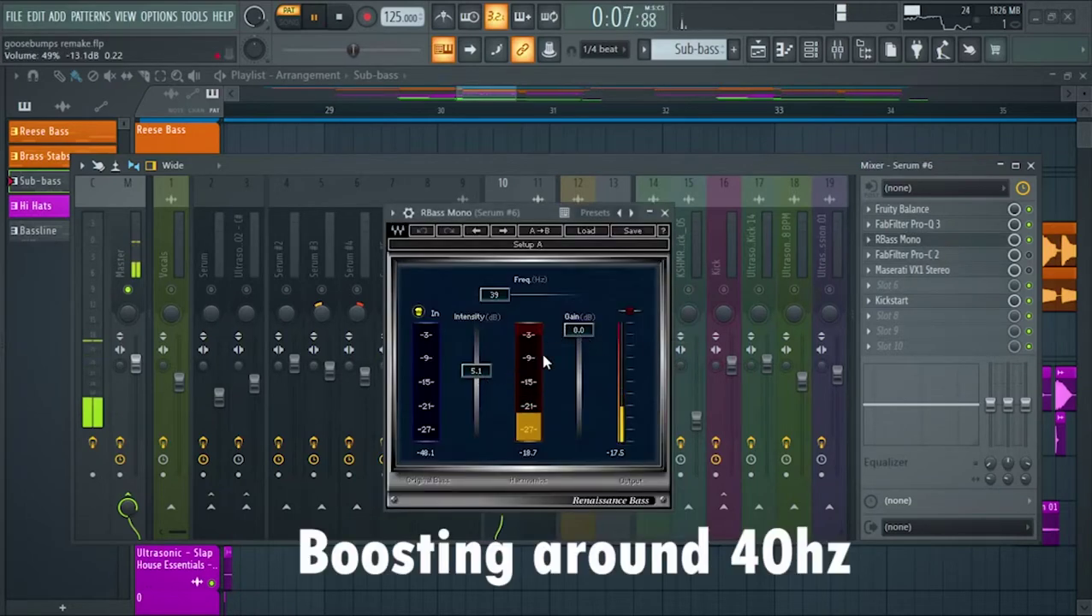
pyautogui.click(666, 213)
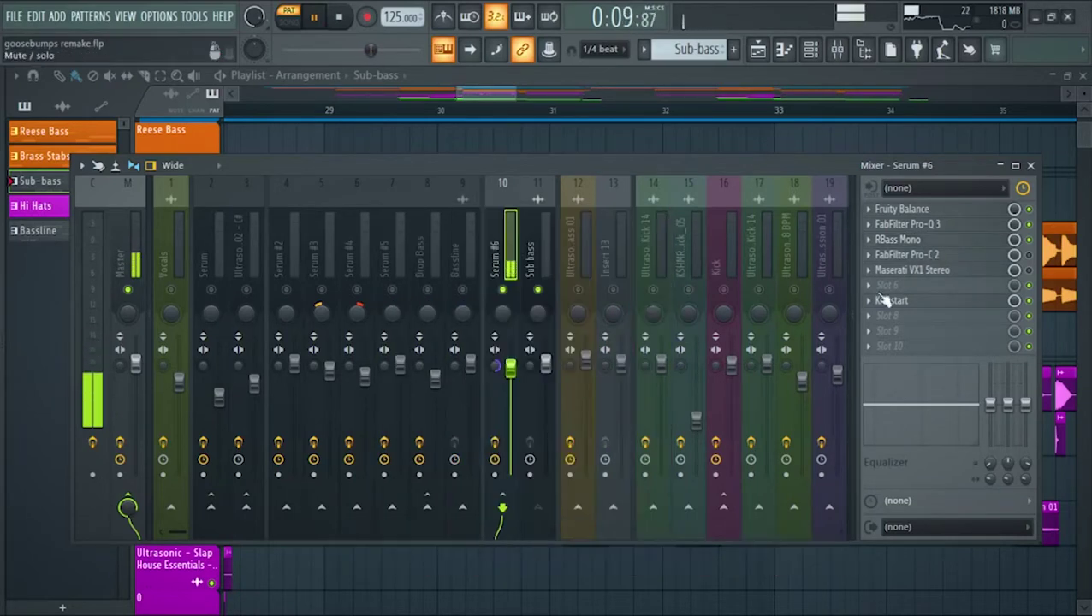
# Inspect the FabFilter Pro-C 2 and Maserati VX1 Stereo settings on the Serum #6 mixer track.
pyautogui.click(908, 254)
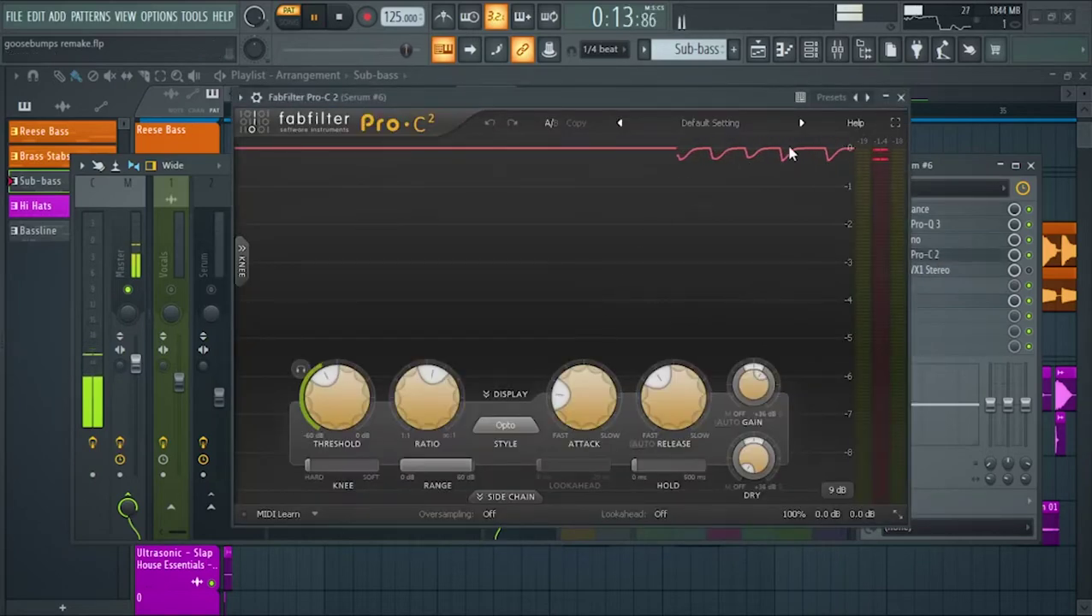
pyautogui.click(900, 97)
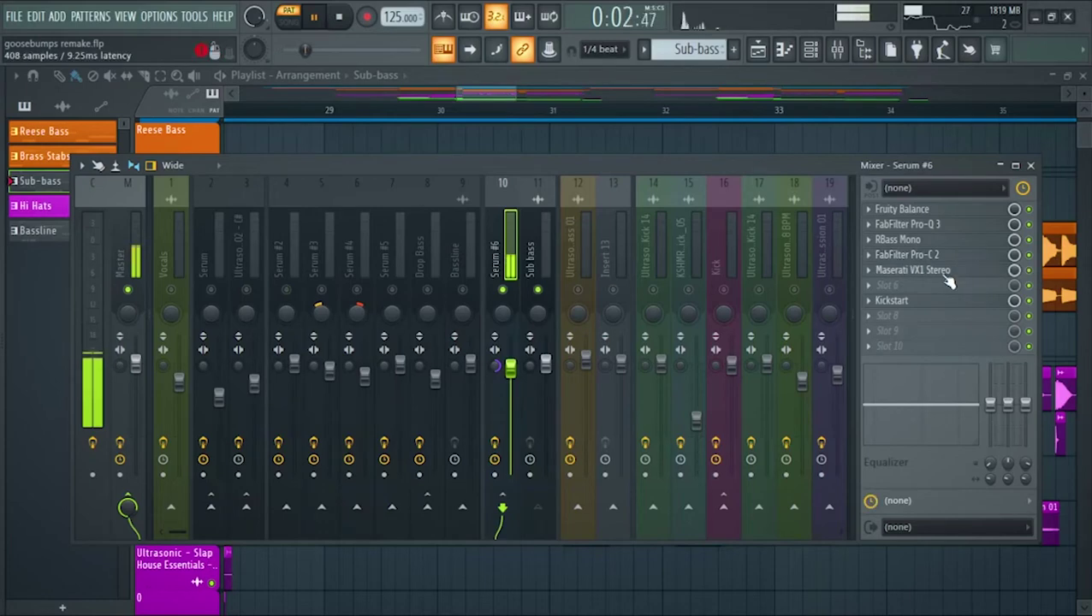
pyautogui.click(915, 271)
pyautogui.moveTo(572, 189); pyautogui.dragTo(589, 186)
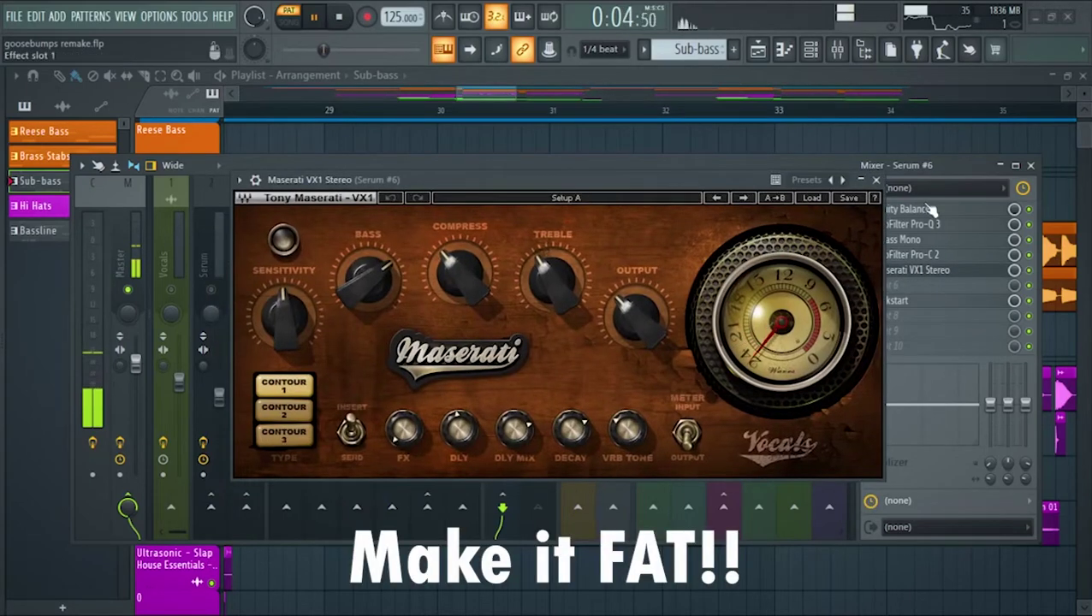
pyautogui.click(876, 181)
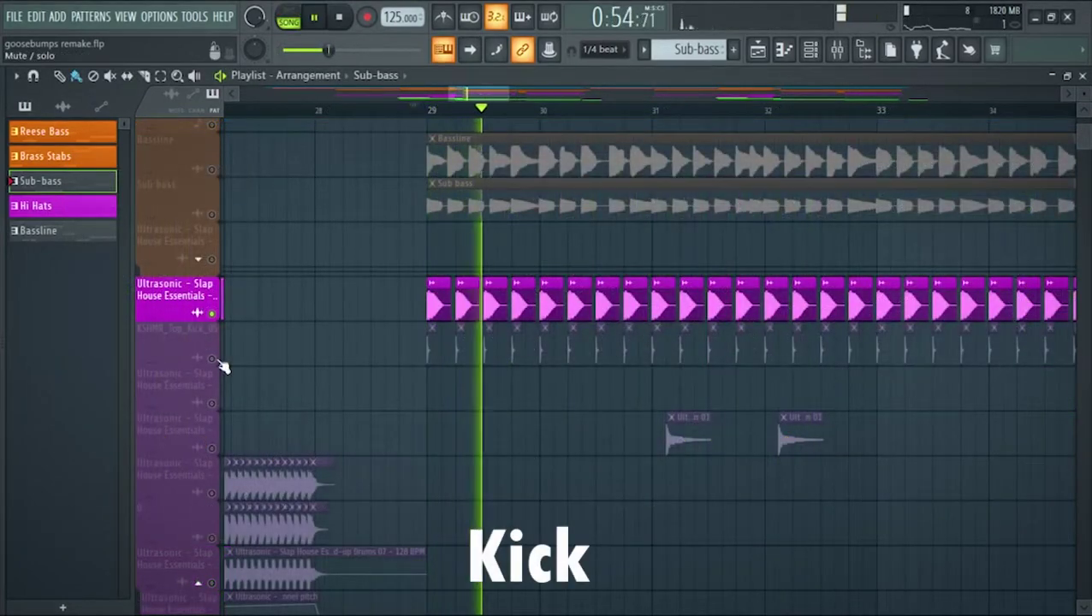
# Unmute the KSHMR_Top_Kick_05 track, the percussion shots track and the 128 BPM drum loop track in the playlist.
pyautogui.click(218, 361)
pyautogui.click(212, 447)
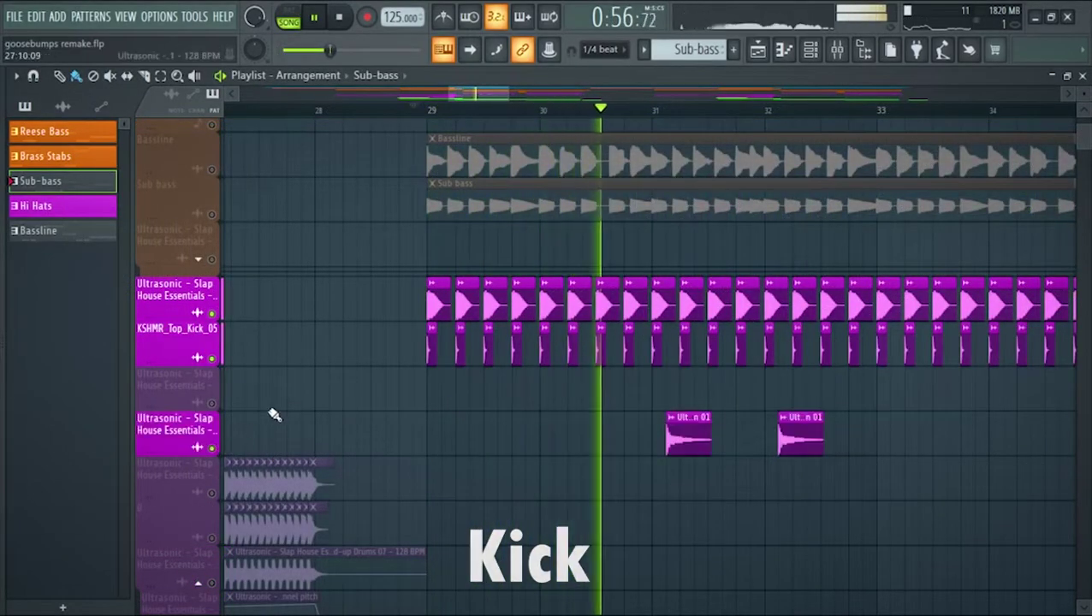
pyautogui.scroll(-2, 272, 414)
pyautogui.scroll(-1, 270, 415)
pyautogui.click(213, 358)
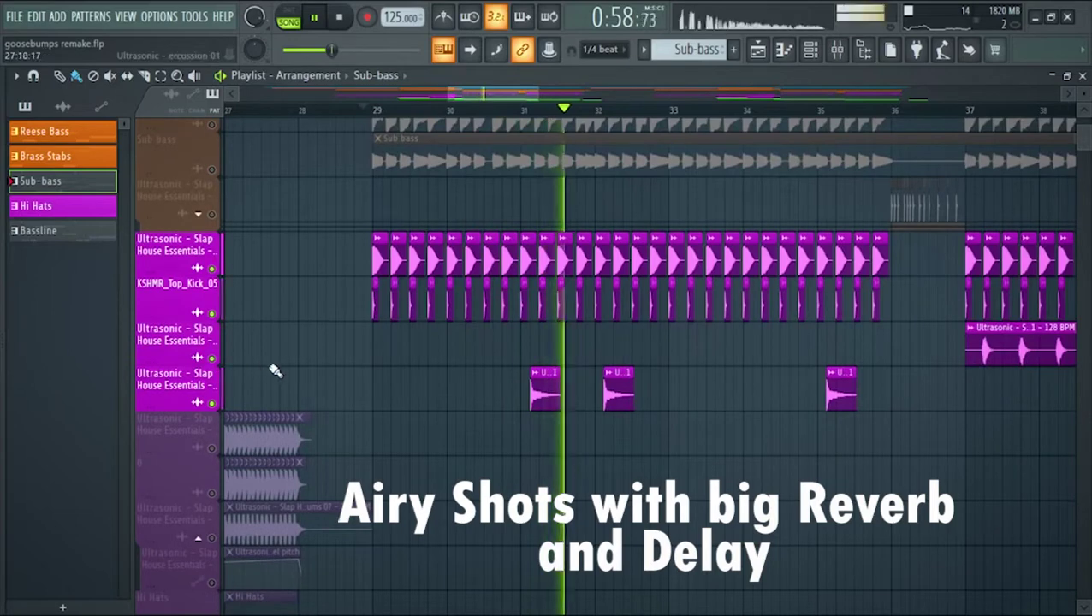
# Unmute the Top Bass track and its two grouped automation tracks, including Param. EQ 2, then collapse the group.
pyautogui.scroll(-6, 274, 371)
pyautogui.scroll(6, 265, 397)
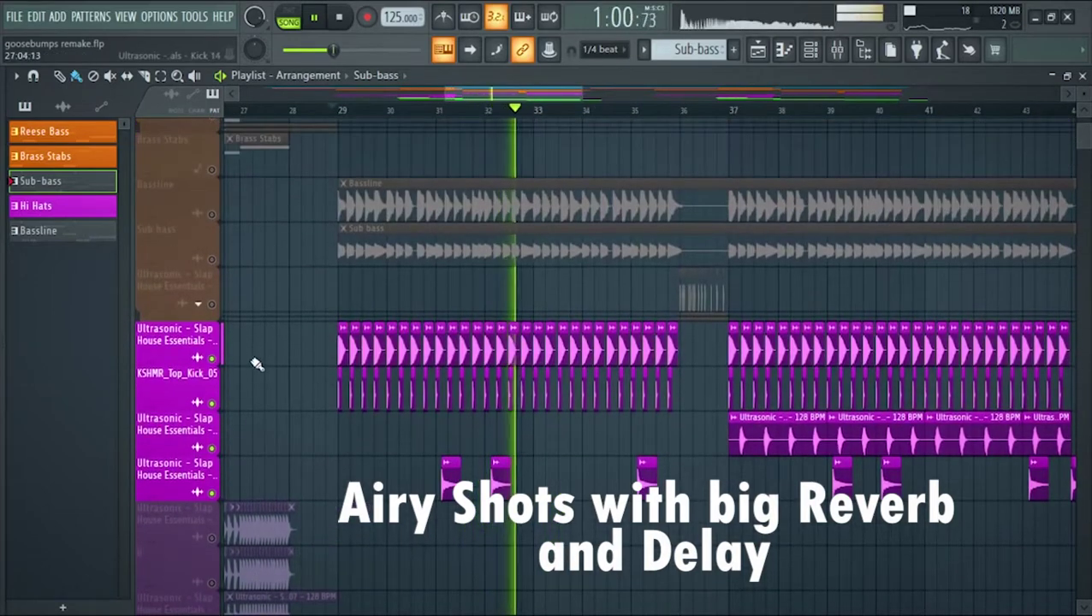
pyautogui.click(211, 304)
pyautogui.click(197, 304)
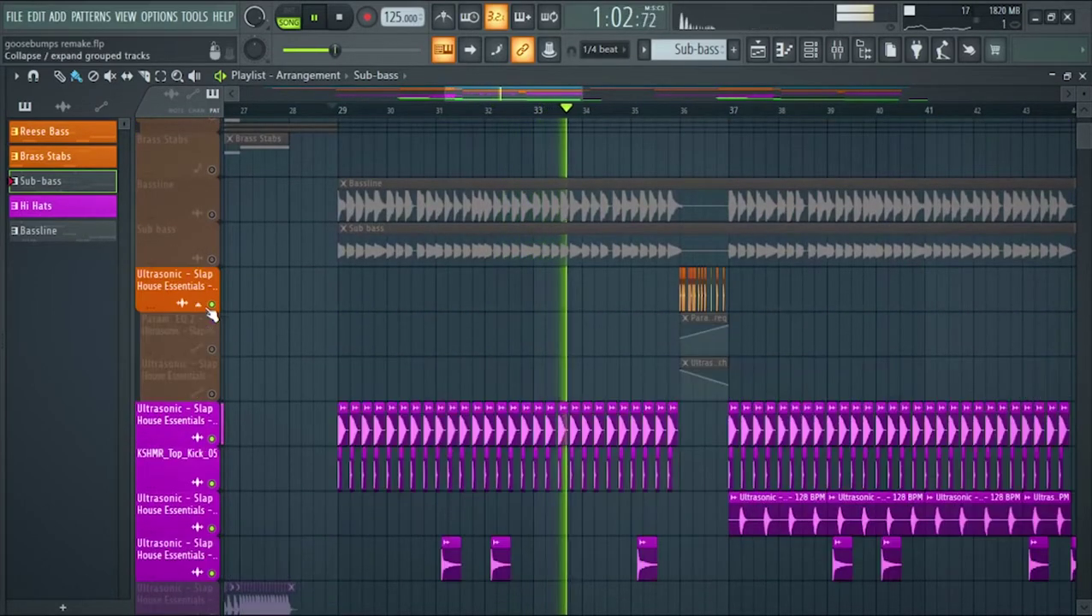
pyautogui.click(211, 350)
pyautogui.click(212, 394)
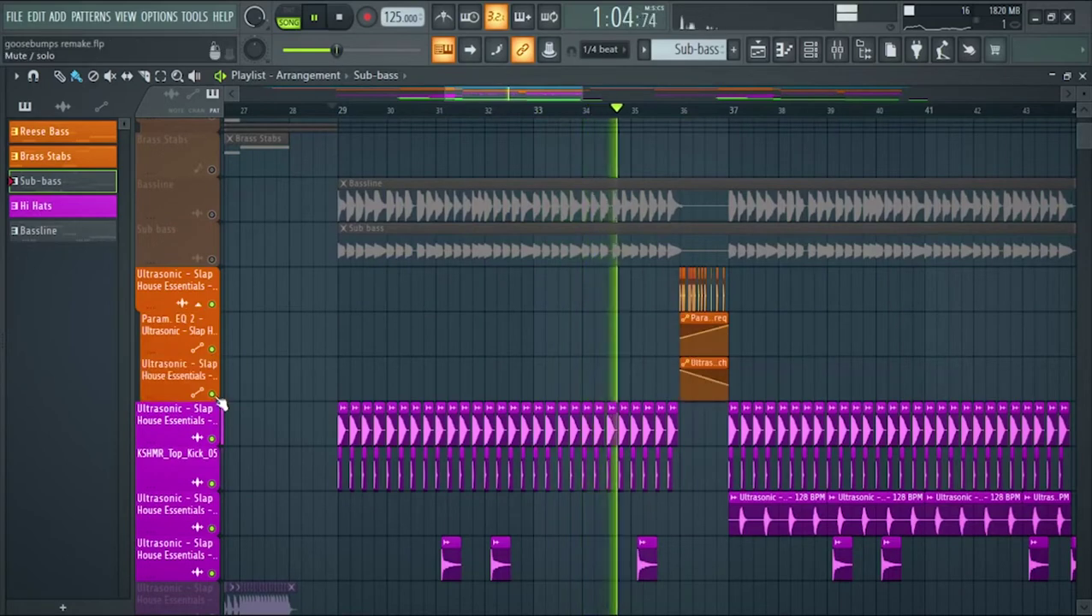
pyautogui.click(198, 304)
pyautogui.scroll(-3, 451, 325)
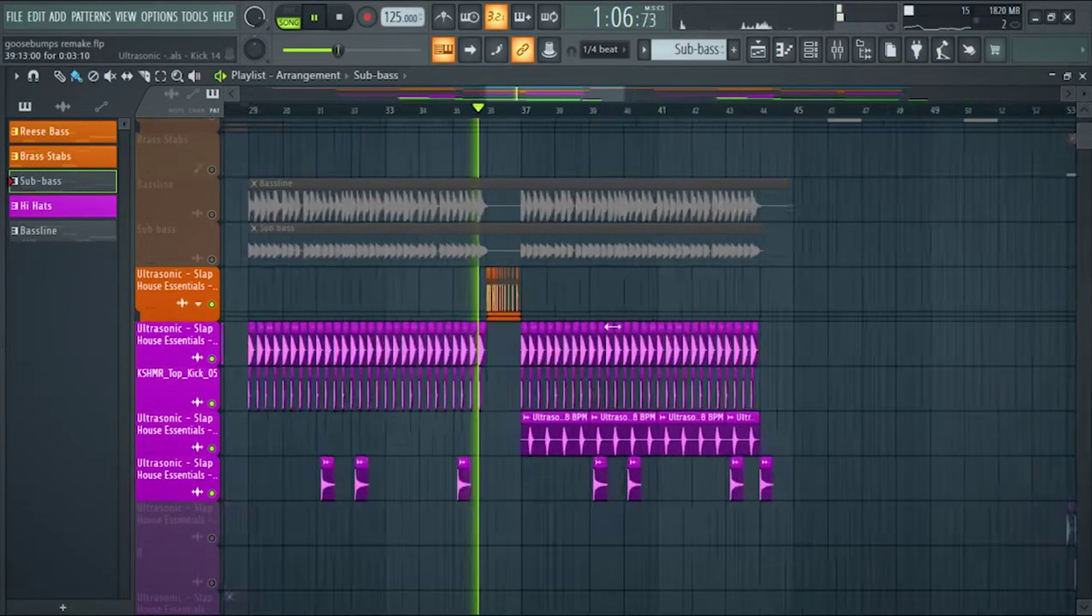
pyautogui.scroll(3, 612, 326)
pyautogui.scroll(-2, 414, 360)
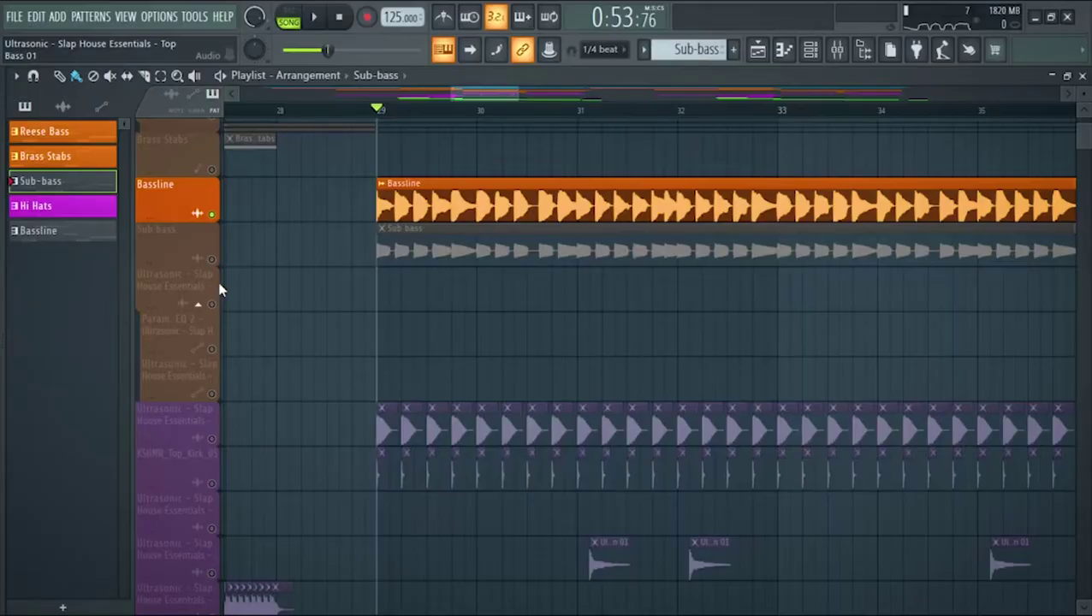
# Unmute the Sub bass, main kick, KSHMR_Top_Kick_05 and percussion shots tracks during playback alongside the Bassline.
pyautogui.click(212, 259)
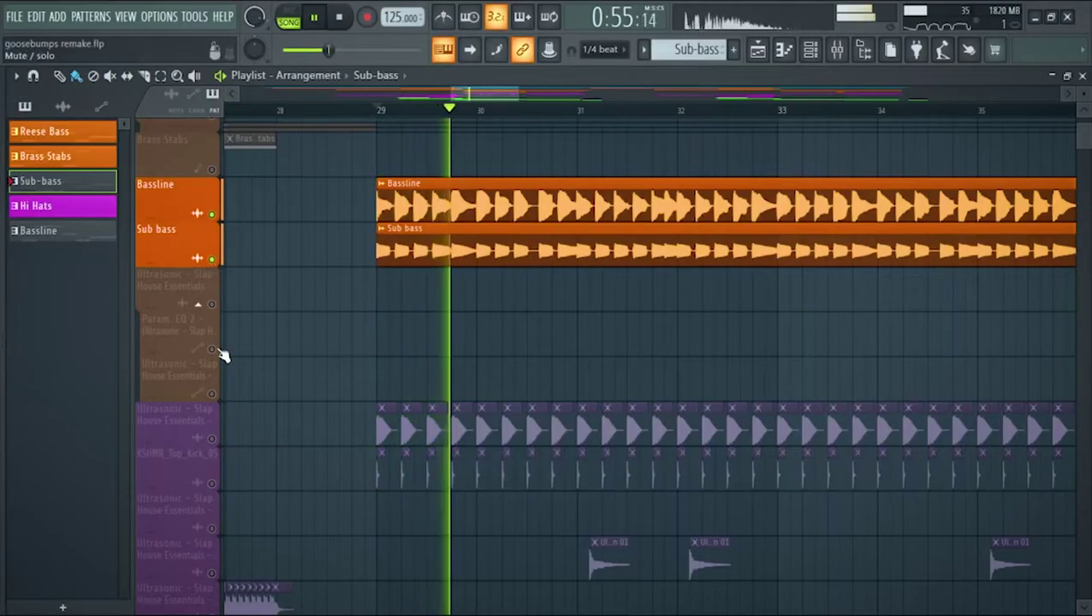
pyautogui.click(211, 439)
pyautogui.click(211, 483)
pyautogui.click(212, 573)
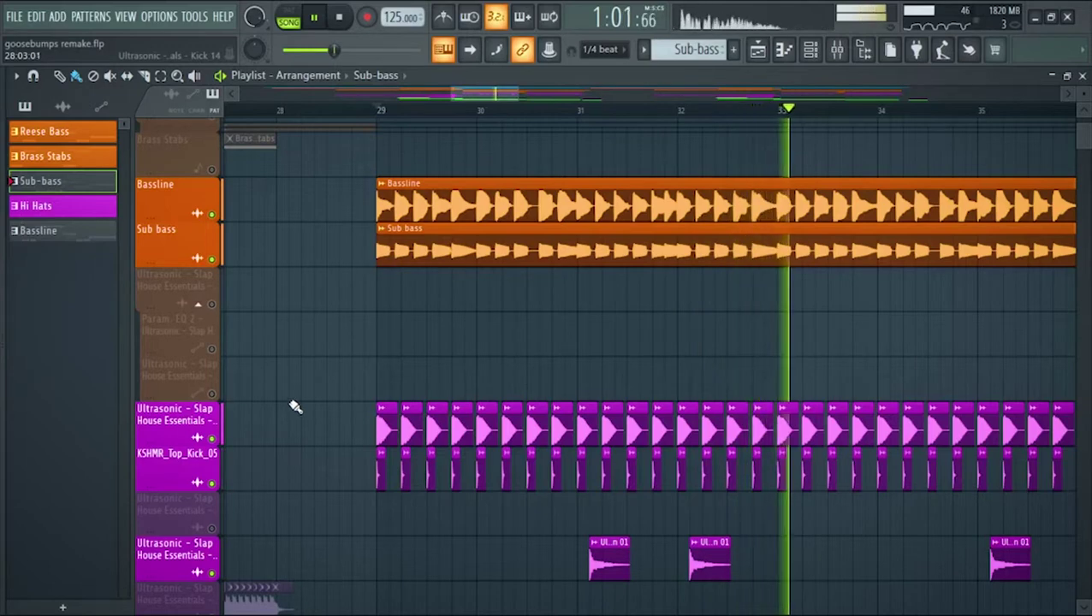
# Unmute the Top Bass track, its two automation tracks and the 128 BPM drum loop track for the drop.
pyautogui.keyDown('ctrl'); pyautogui.scroll(-3, 295, 408); pyautogui.keyUp('ctrl')
pyautogui.click(212, 305)
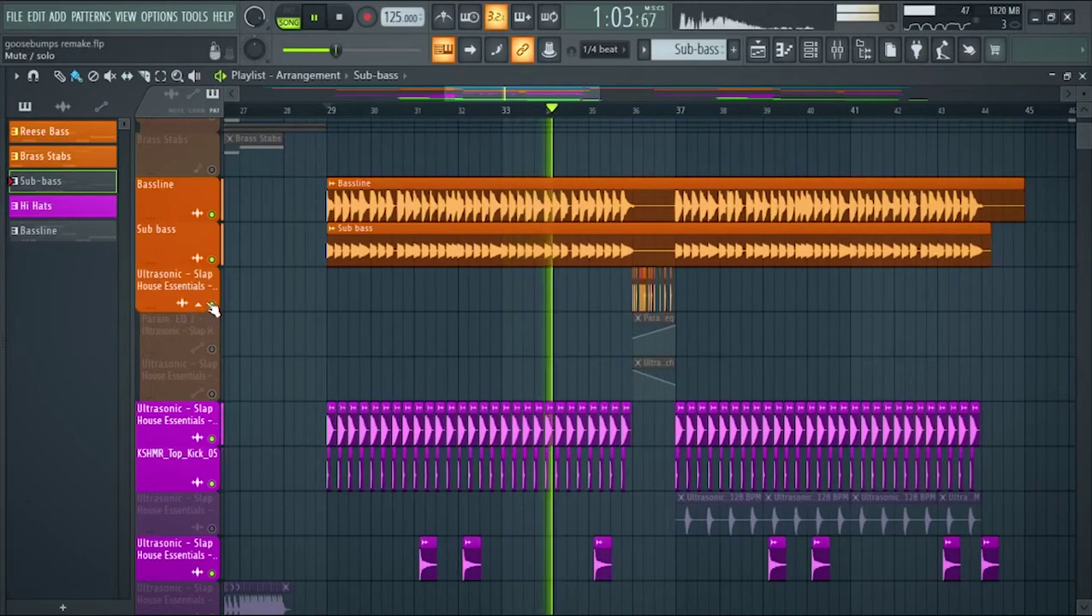
pyautogui.click(211, 349)
pyautogui.click(212, 395)
pyautogui.scroll(-1, 456, 344)
pyautogui.scroll(-1, 457, 343)
pyautogui.click(212, 440)
pyautogui.scroll(-4, 379, 398)
pyautogui.scroll(1, 381, 403)
pyautogui.scroll(5, 595, 390)
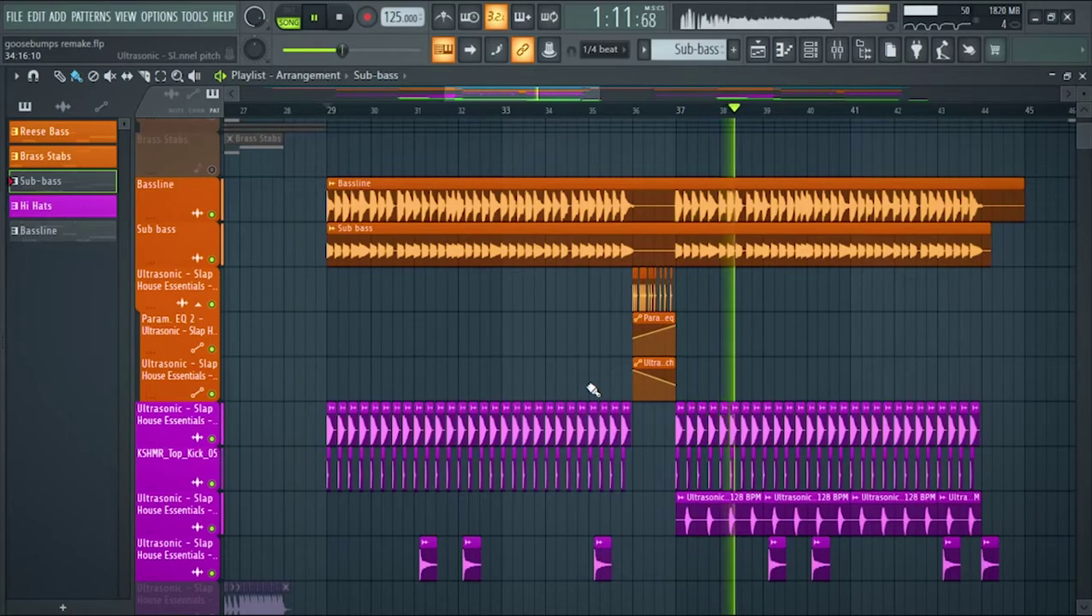
# Play through the drop with its bass, kick and percussion tracks layered together, and stop playback.
pyautogui.scroll(1, 593, 390)
pyautogui.scroll(-1, 593, 390)
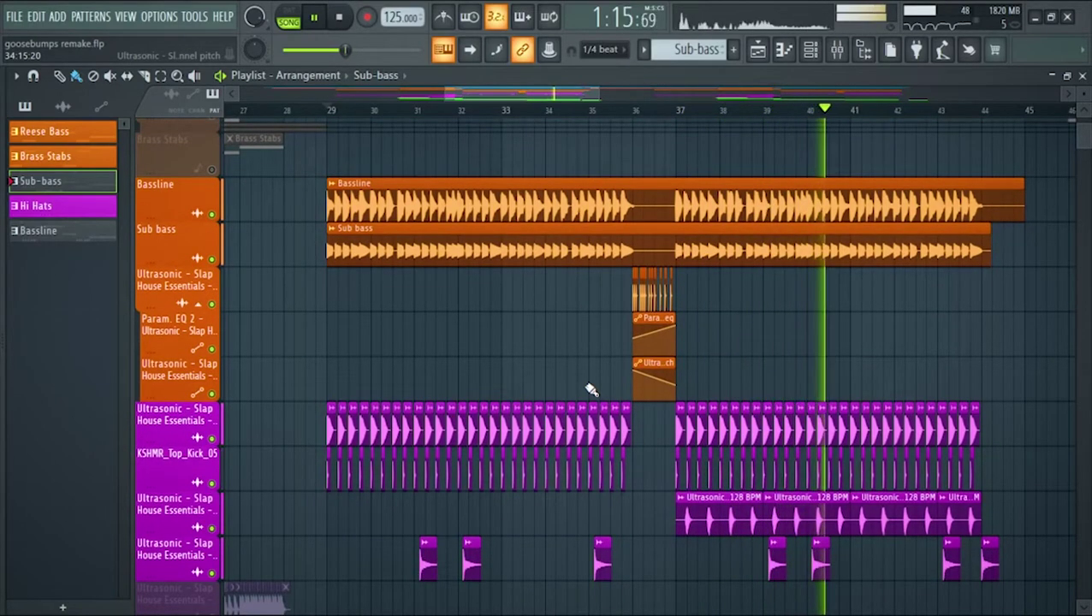
pyautogui.press('space')
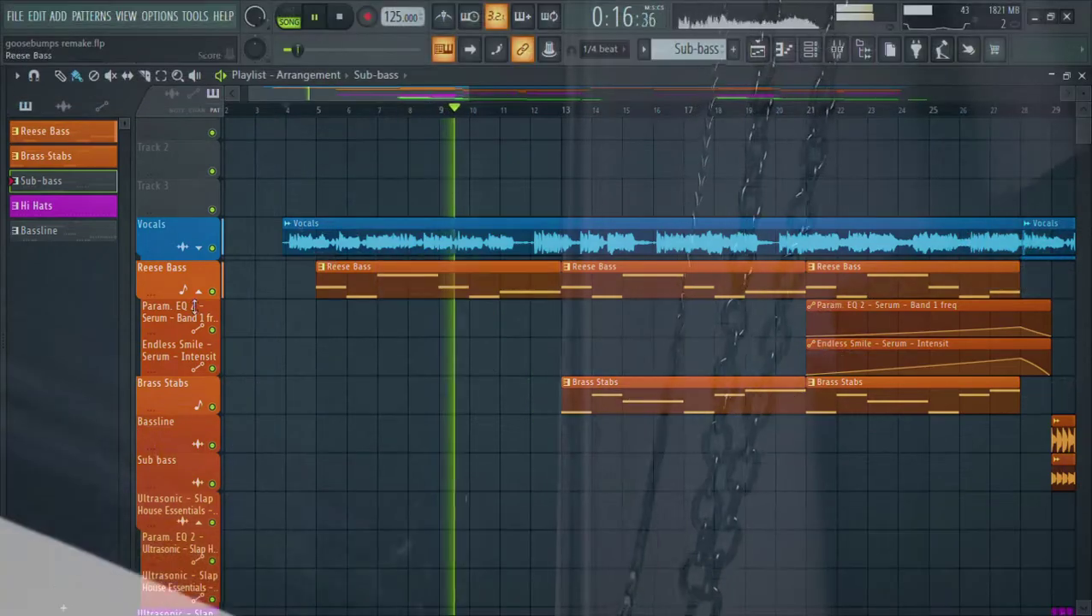
# Collapse the Reese Bass track's automation group and turn on playlist auto-scrolling so the view follows playback.
pyautogui.click(199, 291)
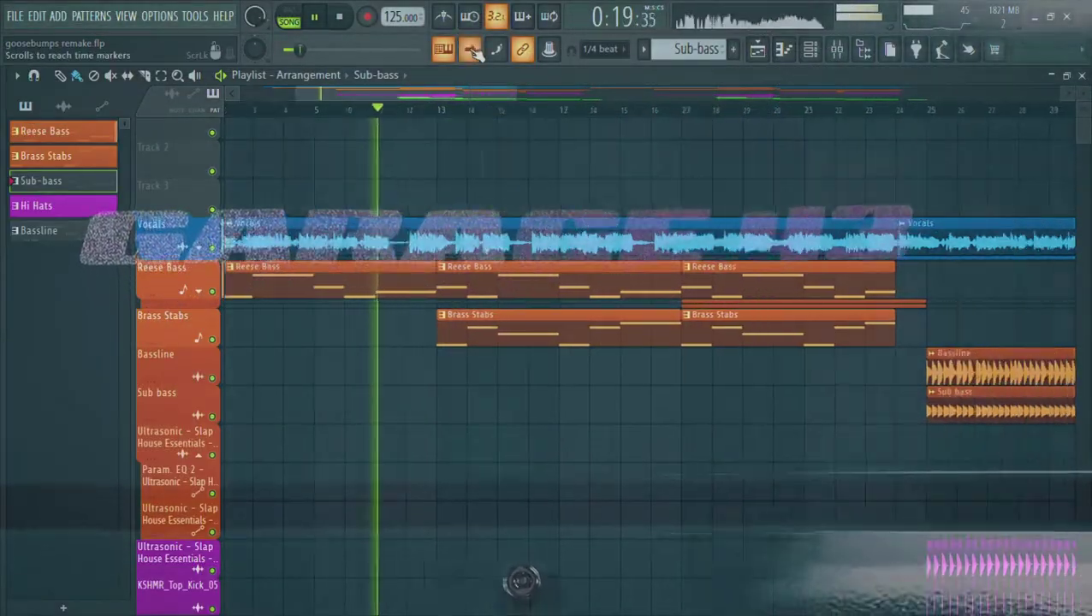
pyautogui.click(472, 49)
# Examine the vocal, bass, drum and transition effect tracks across the whole arrangement during playback, from the first build-up to the second drop.
pyautogui.scroll(-2, 385, 399)
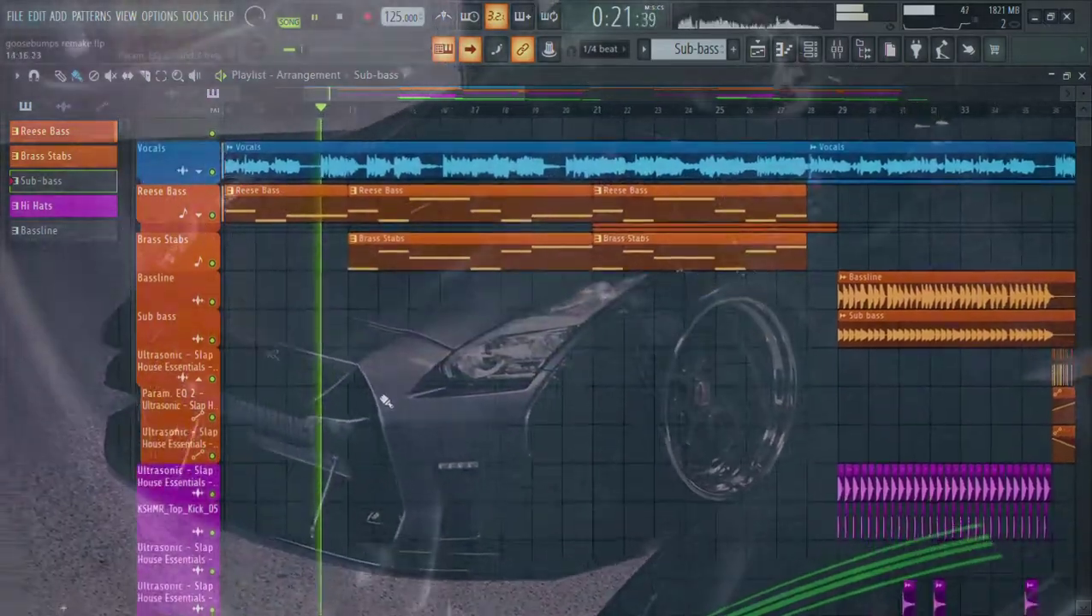
pyautogui.scroll(-4, 385, 408)
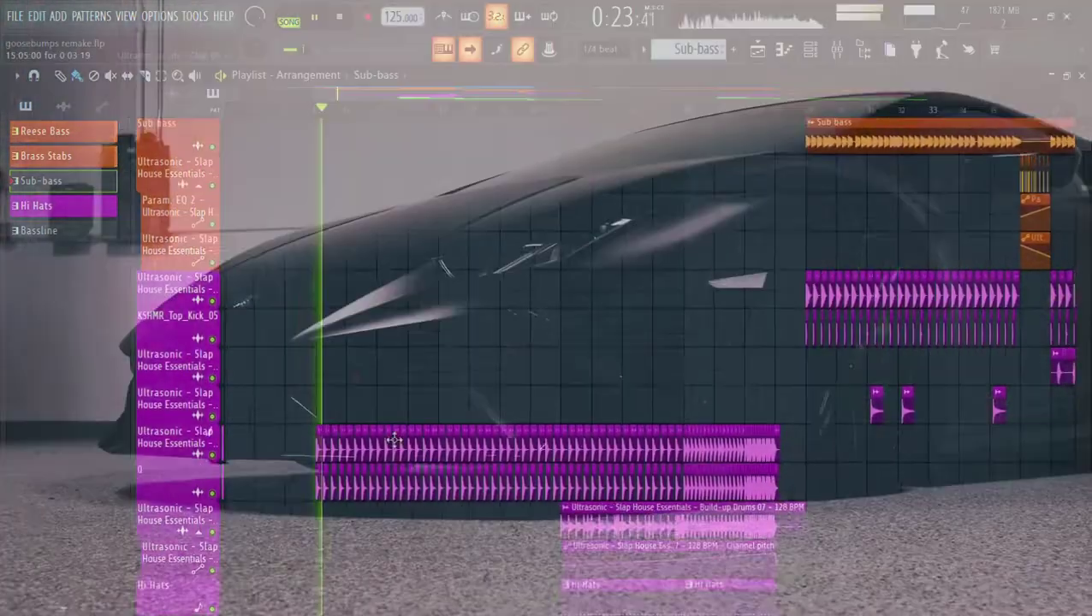
pyautogui.scroll(4, 395, 424)
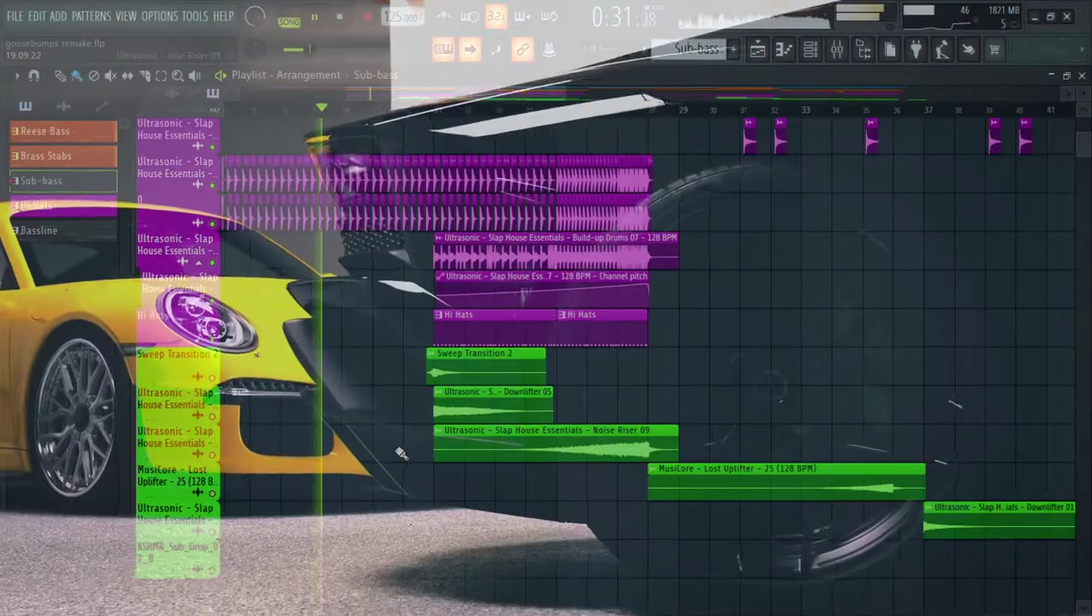
pyautogui.scroll(9, 400, 454)
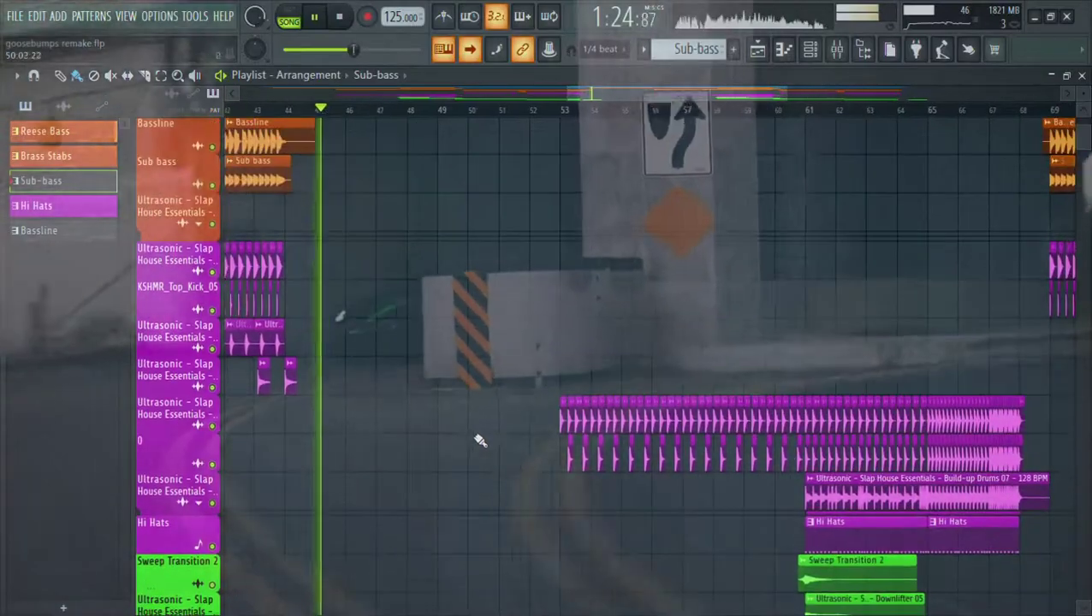
pyautogui.scroll(5, 480, 440)
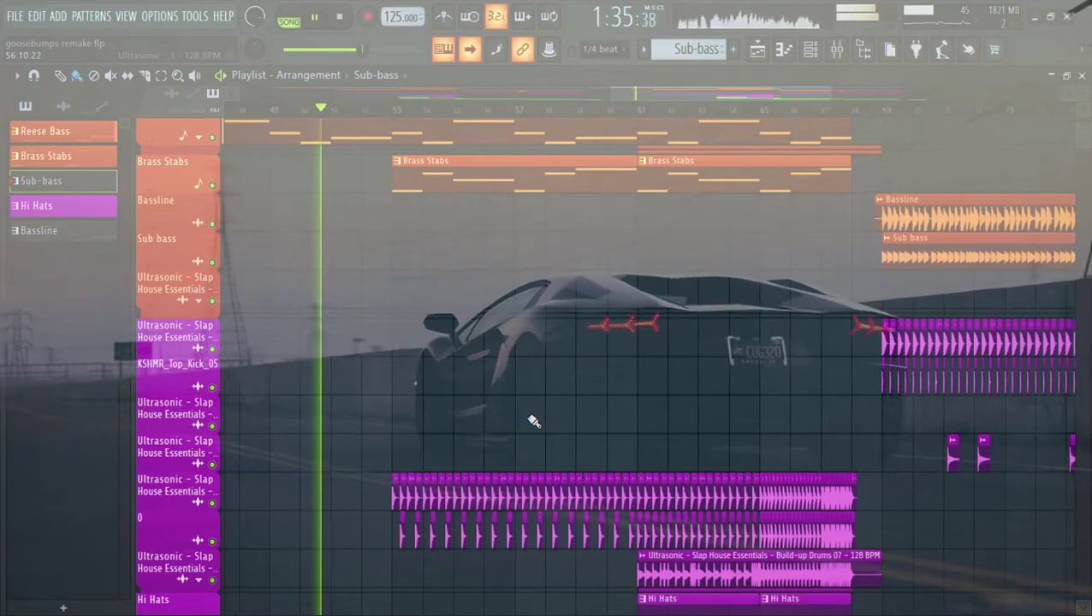
pyautogui.scroll(-3, 528, 439)
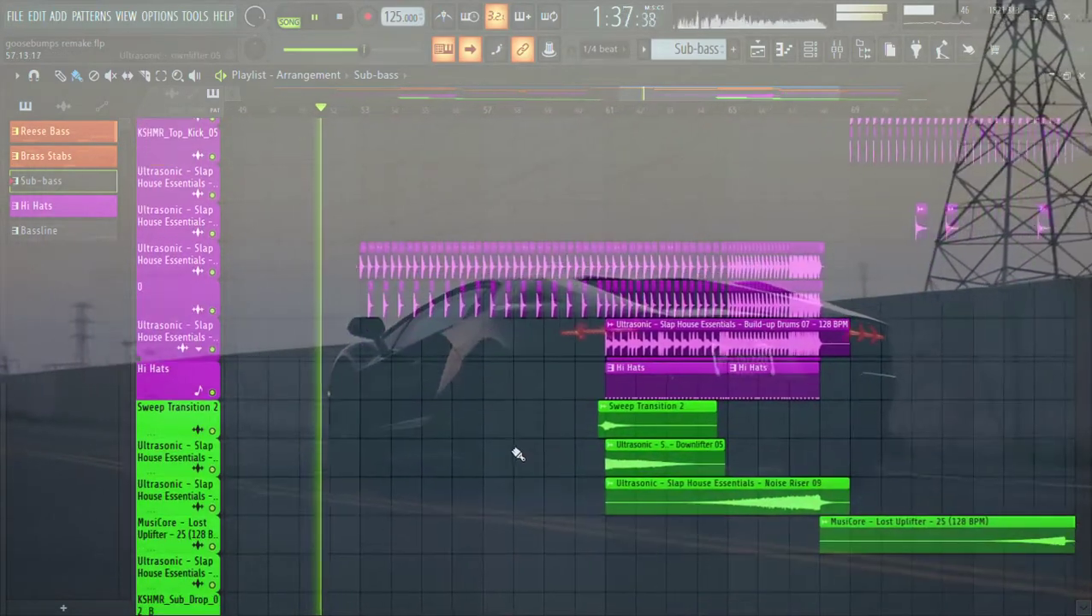
pyautogui.scroll(11, 502, 462)
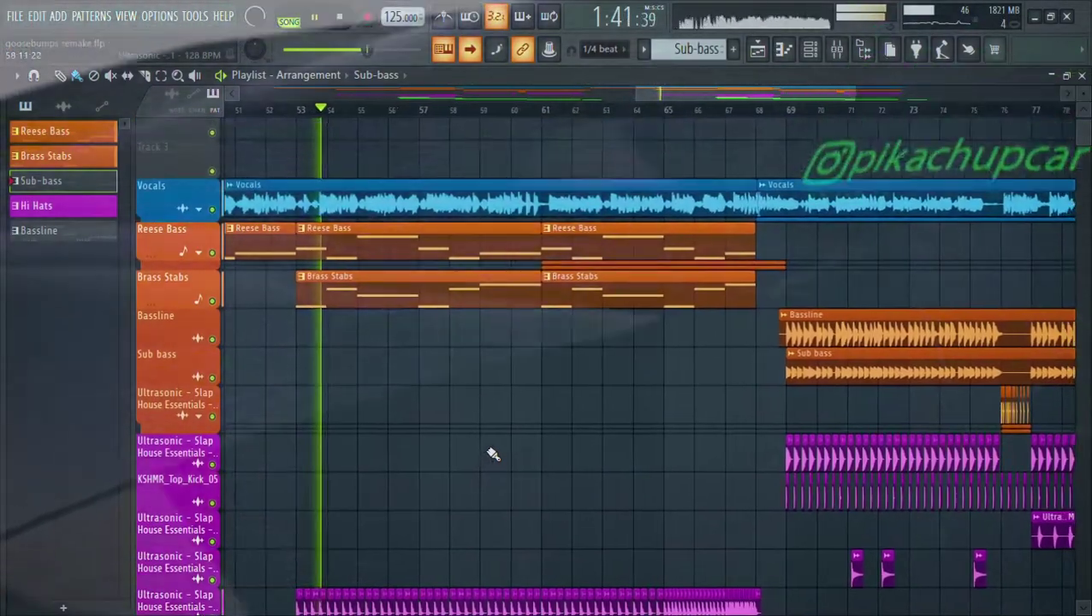
pyautogui.scroll(-6, 493, 454)
pyautogui.scroll(-5, 493, 496)
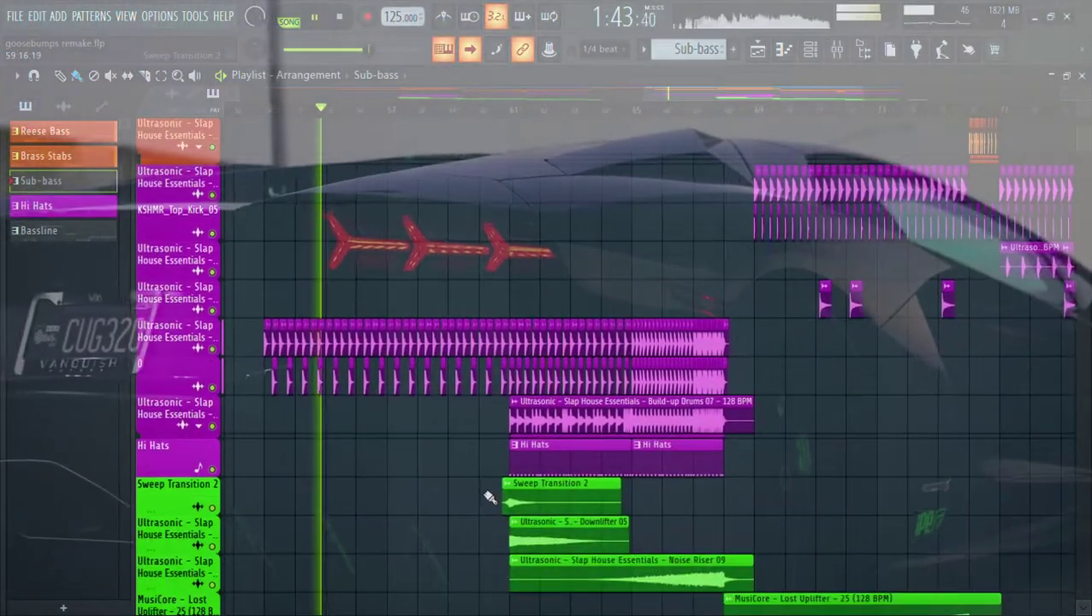
pyautogui.scroll(10, 480, 514)
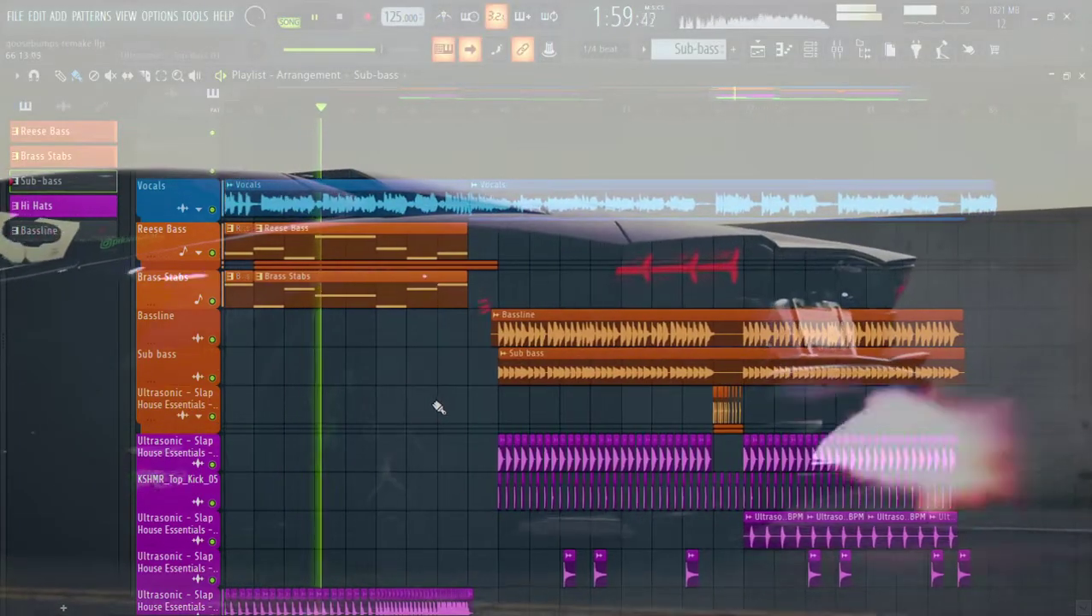
pyautogui.scroll(-4, 441, 426)
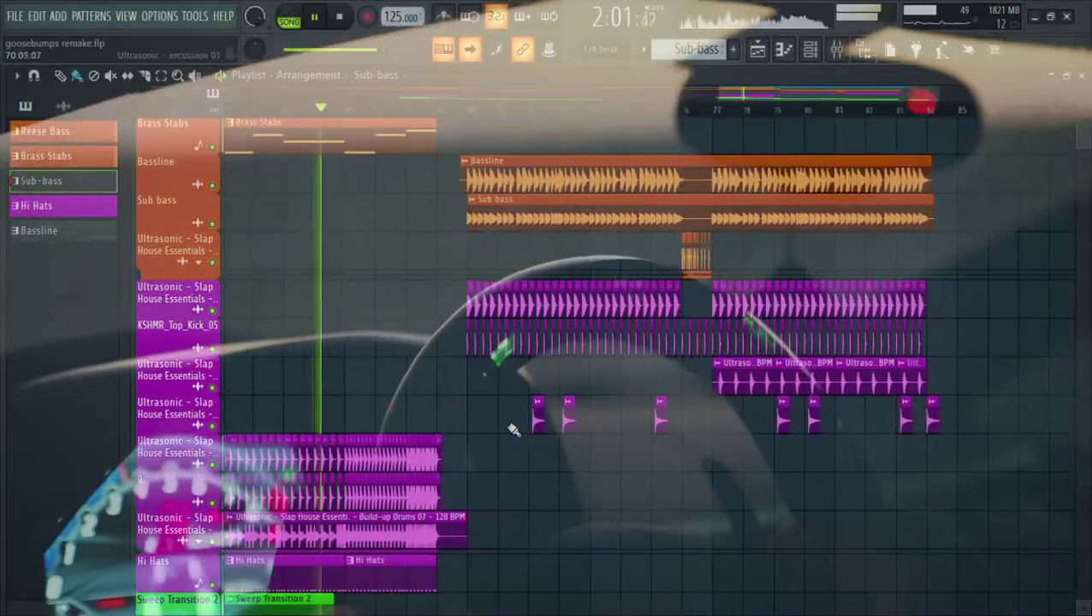
pyautogui.scroll(5, 498, 443)
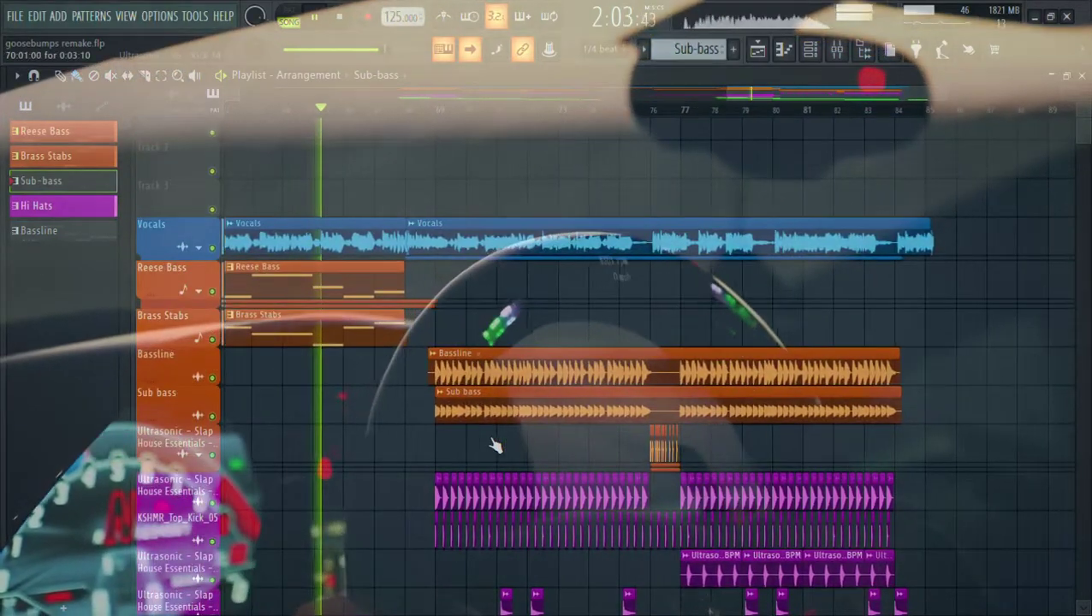